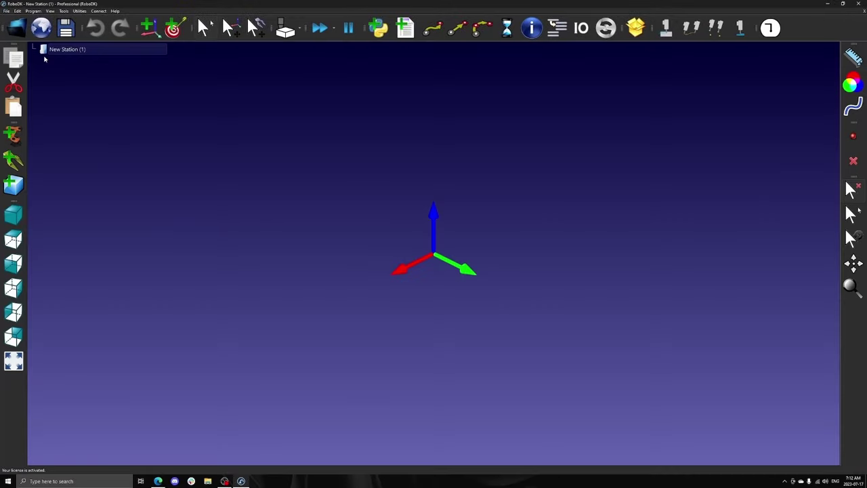
- Enable the Image Processing Editor add-in in the Add-in Manager and close the manager
click(63, 11)
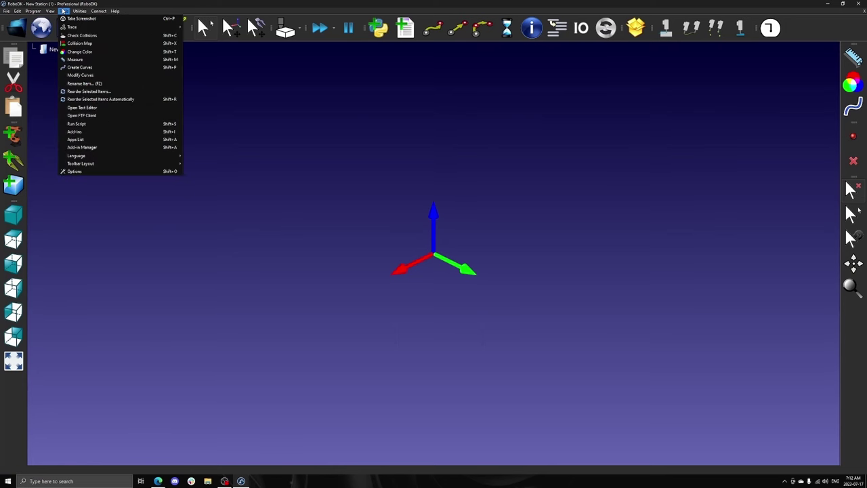
click(88, 148)
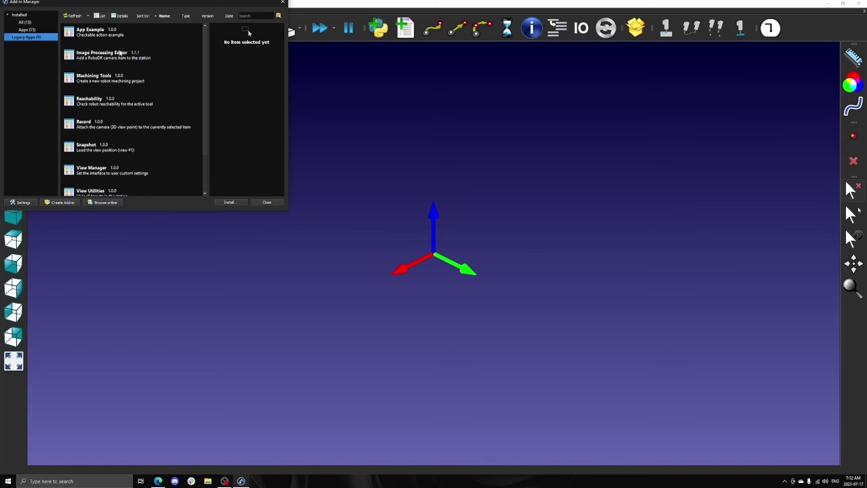
click(120, 53)
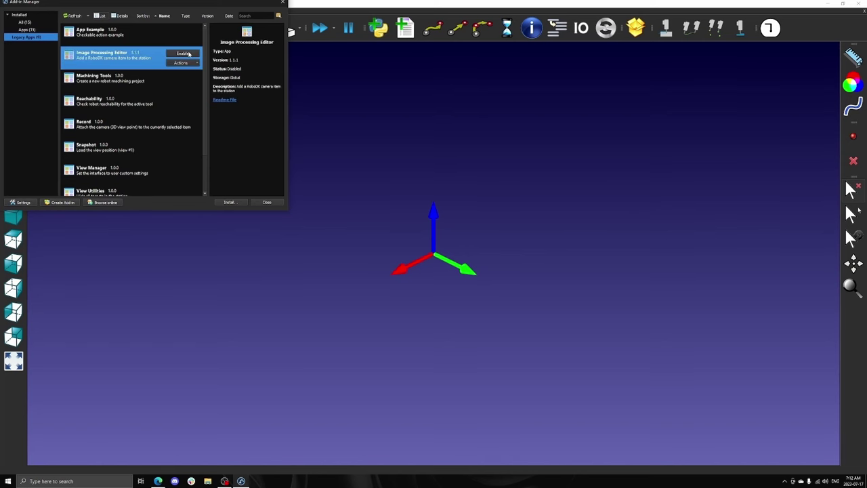
click(184, 53)
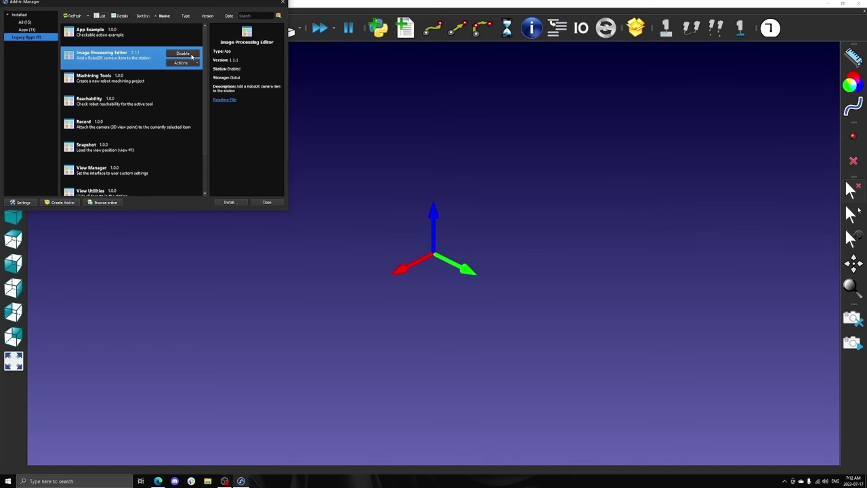
click(279, 202)
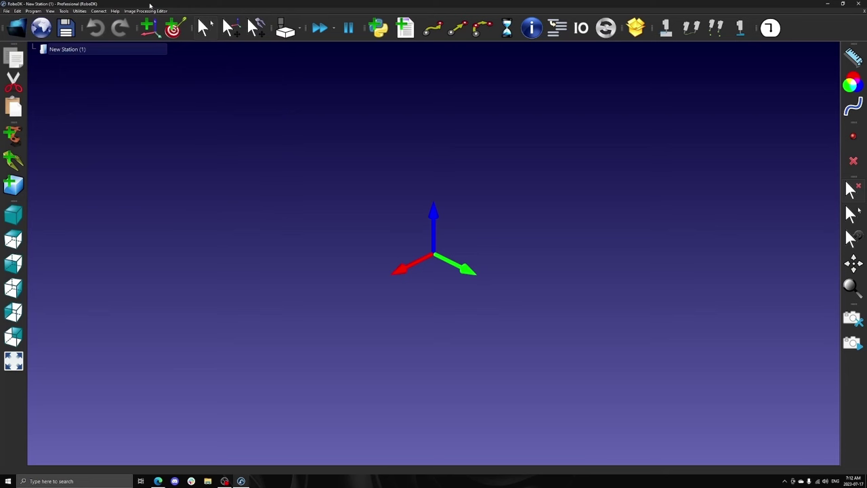
- Open the Fiducial Marker Generator and change the marker type to Charuco Diamond
click(151, 11)
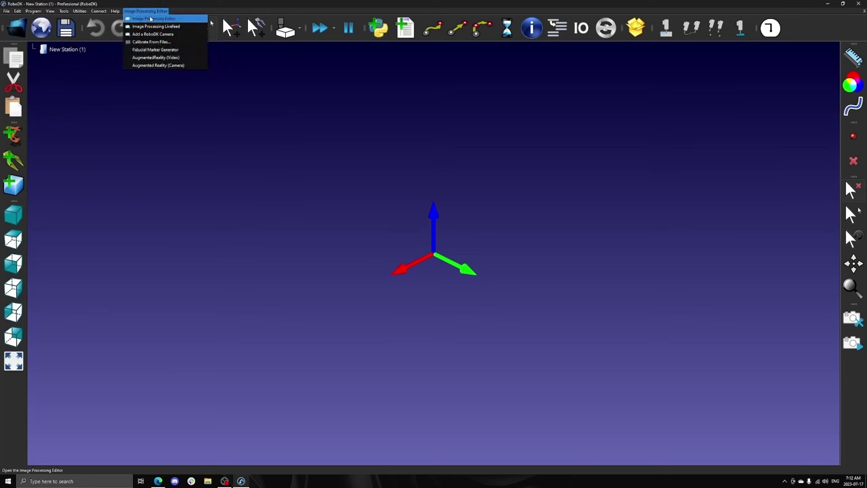
click(157, 50)
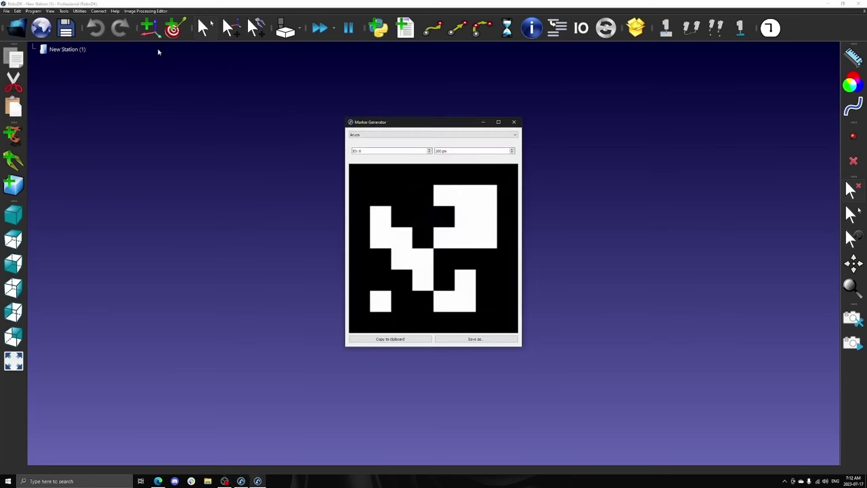
click(386, 136)
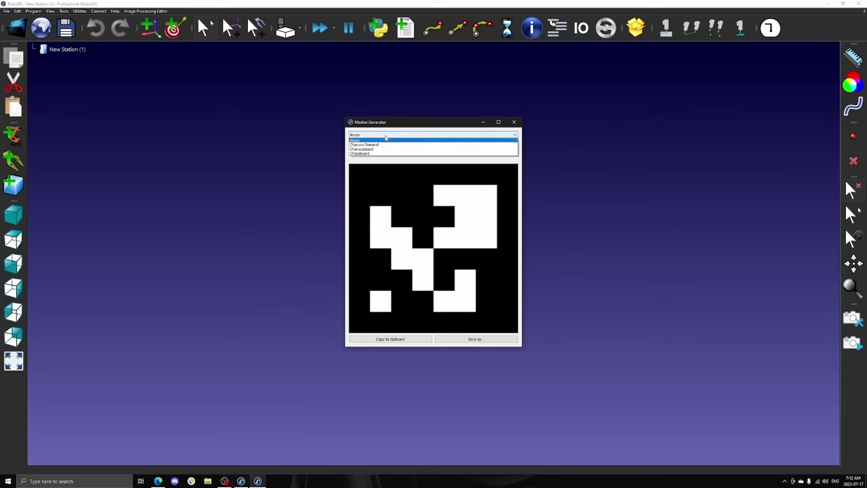
click(398, 144)
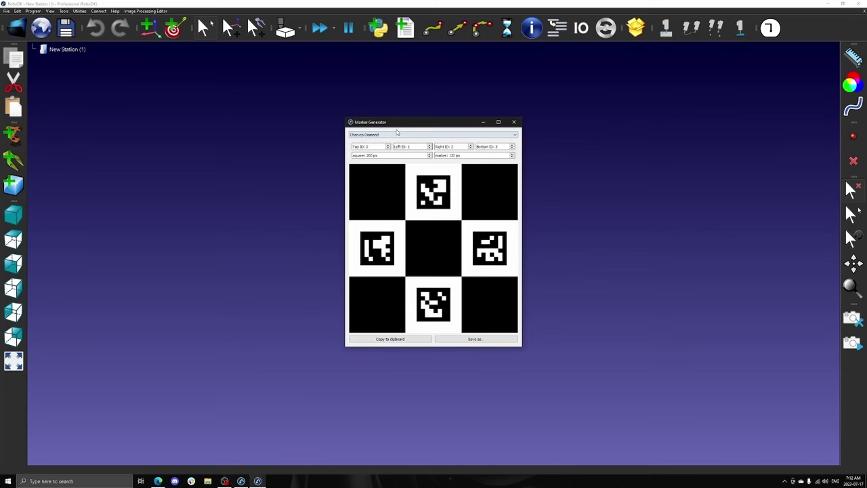
- Preview the Charucoboard and Chessboard marker types in the Marker Generator
click(397, 134)
click(383, 151)
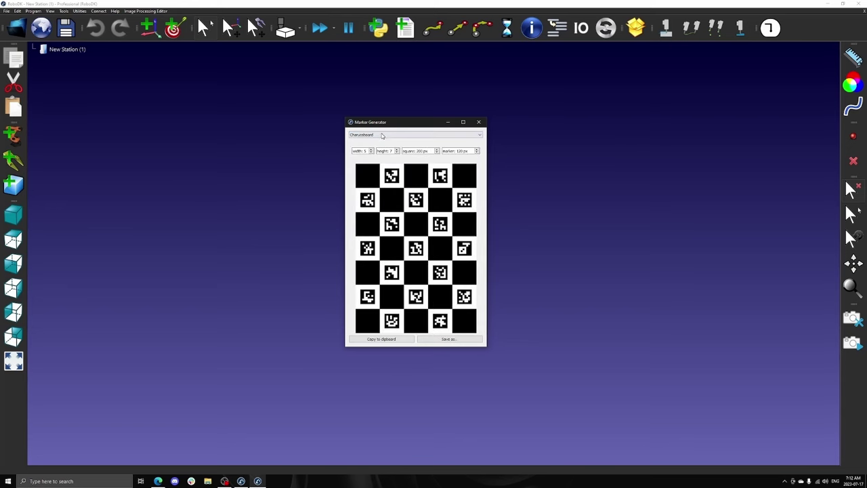
click(382, 136)
click(380, 155)
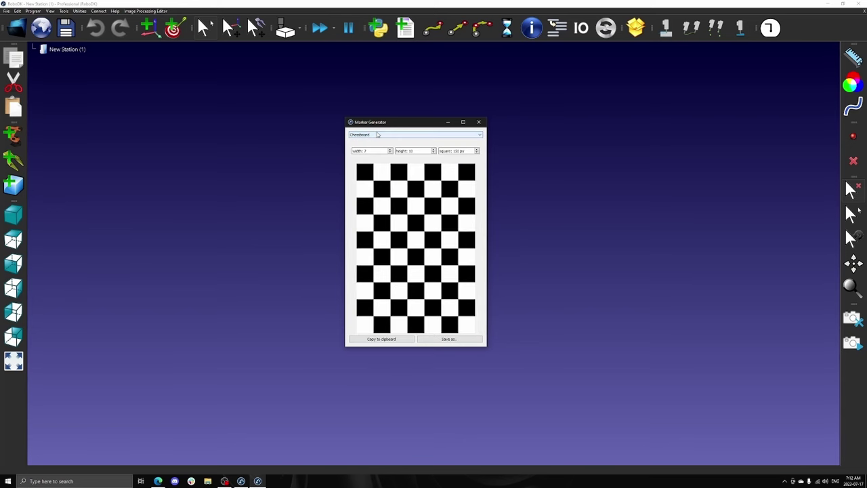
- Choose the Charuco Diamond marker and set its IDs to top 1, left 2, right 3 and bottom 4
click(377, 134)
click(378, 145)
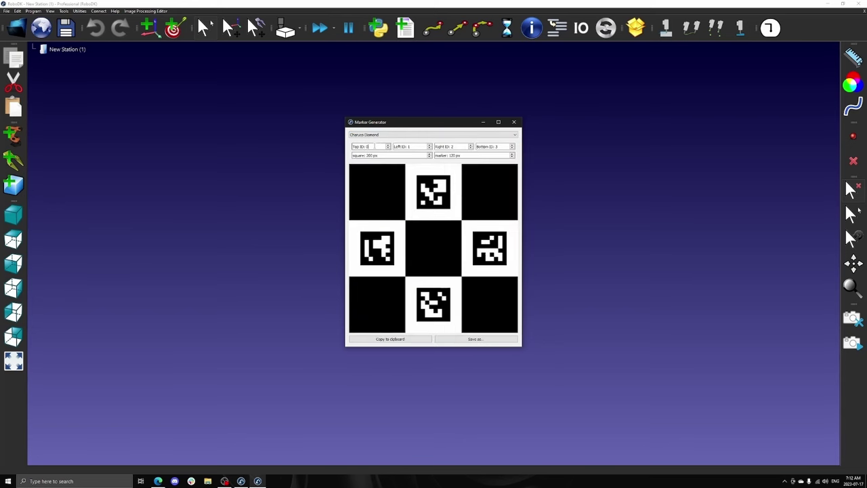
text(1)
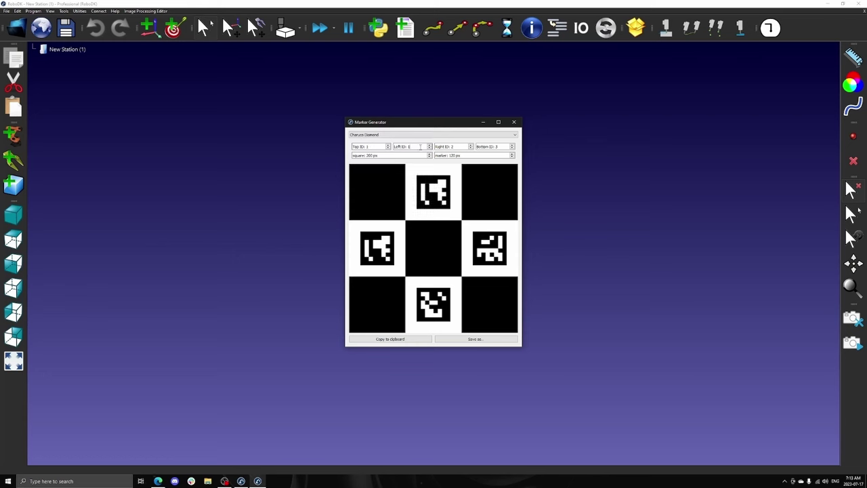
scroll(420, 146, up, 1)
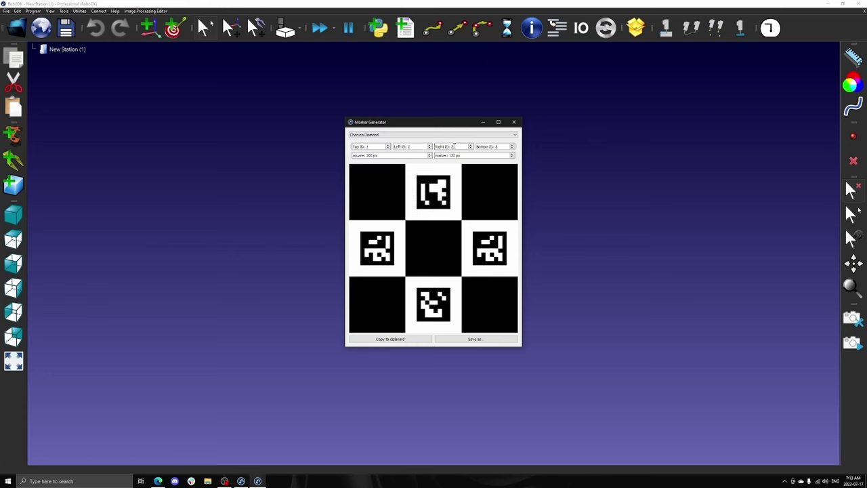
text(3)
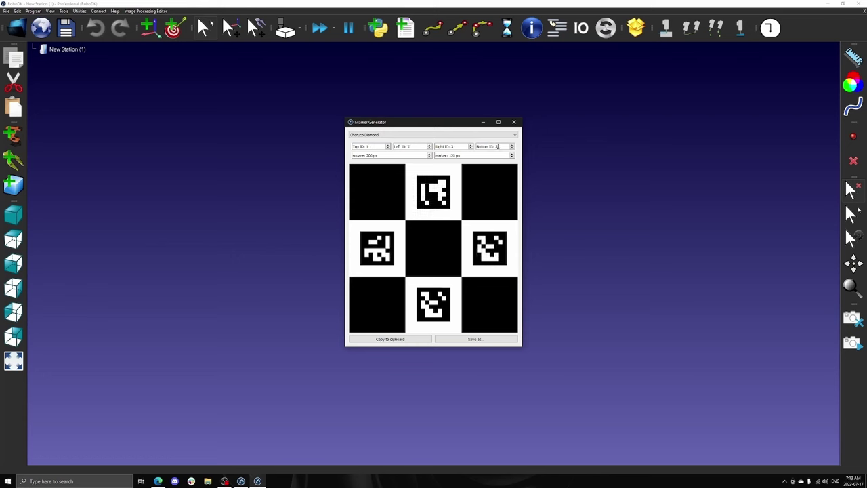
text(4)
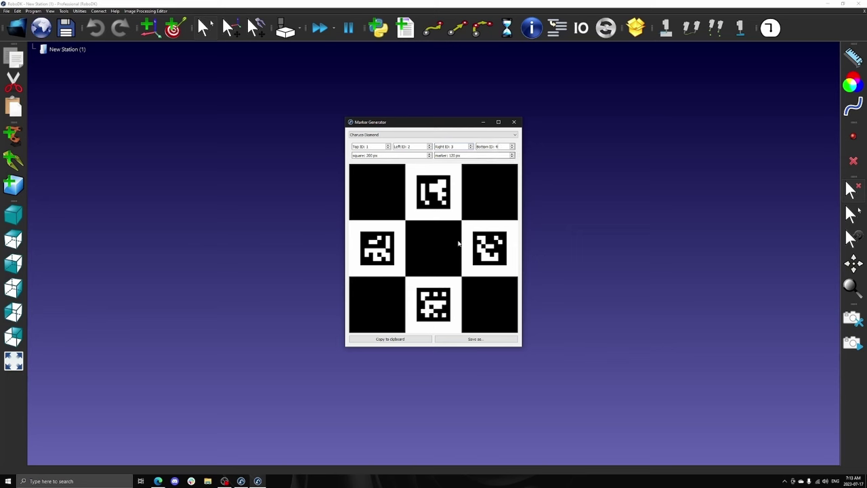
- Save the diamond marker image in the markers folder as 1234.png, overwriting the existing file
click(463, 341)
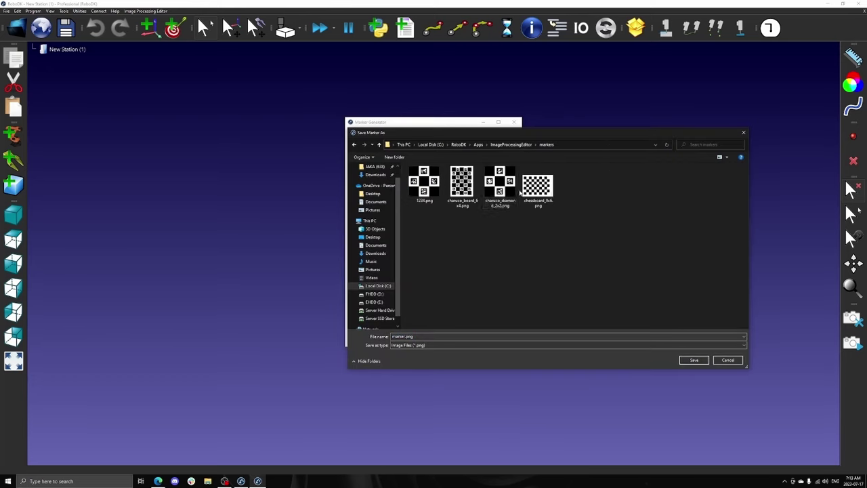
click(436, 197)
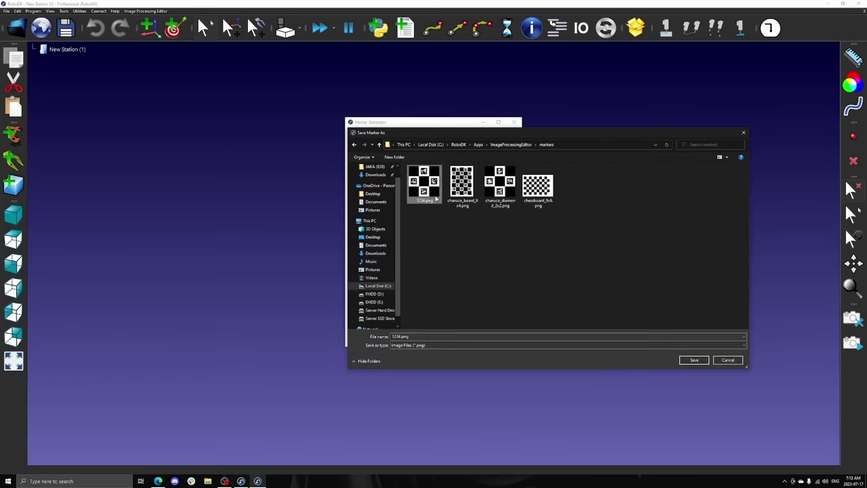
click(696, 359)
click(448, 242)
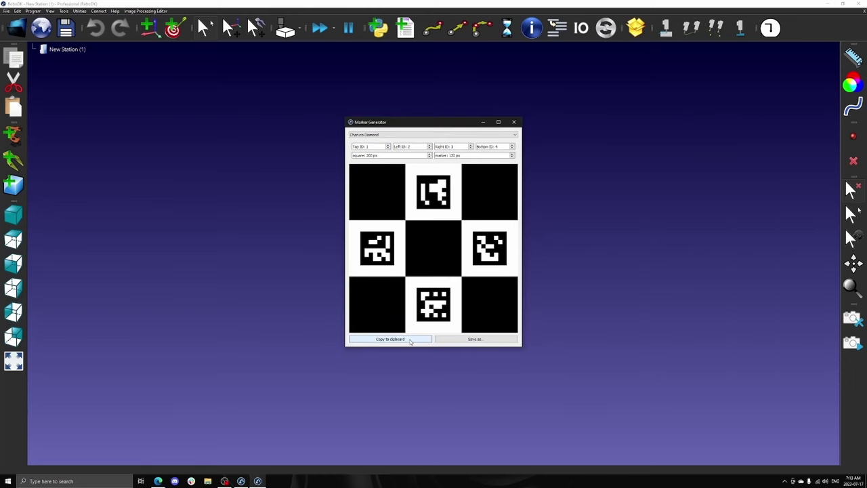
- Switch to Word, paste the marker image into a blank document and adjust its placement on the page
click(51, 482)
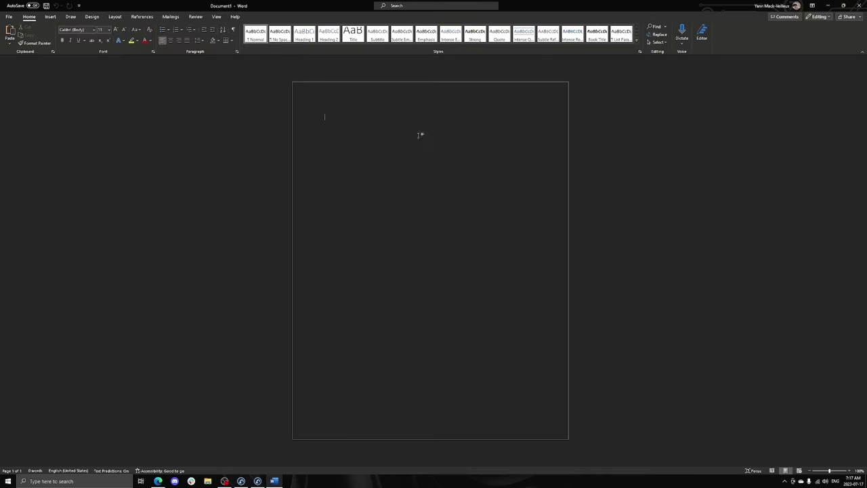
key(ctrl+v)
drag(420, 178, 342, 118)
drag(324, 114, 294, 74)
- Open the print page for the Word document containing the marker
click(577, 119)
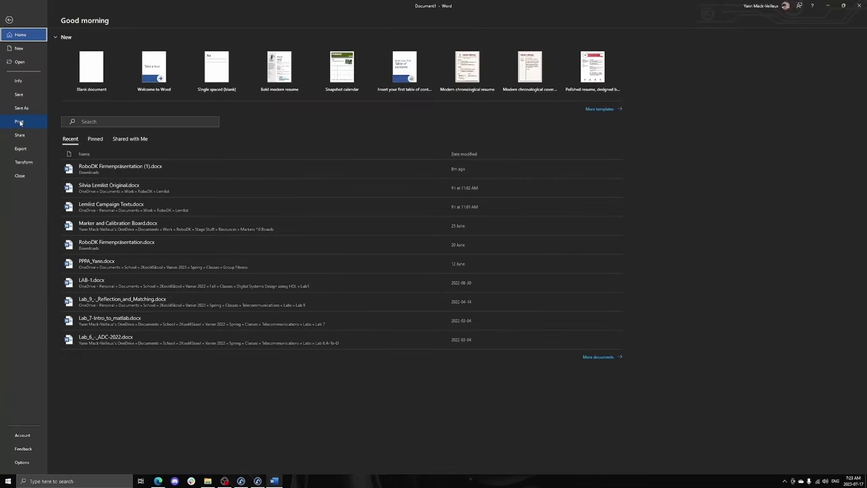
click(20, 122)
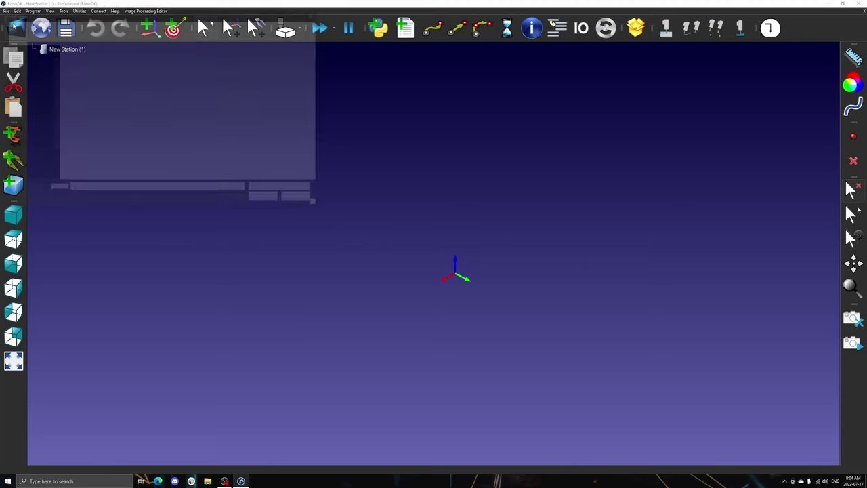
- Switch back to RoboDK and open the station file 50k followers.rdk from the Downloads folder
click(24, 55)
click(116, 65)
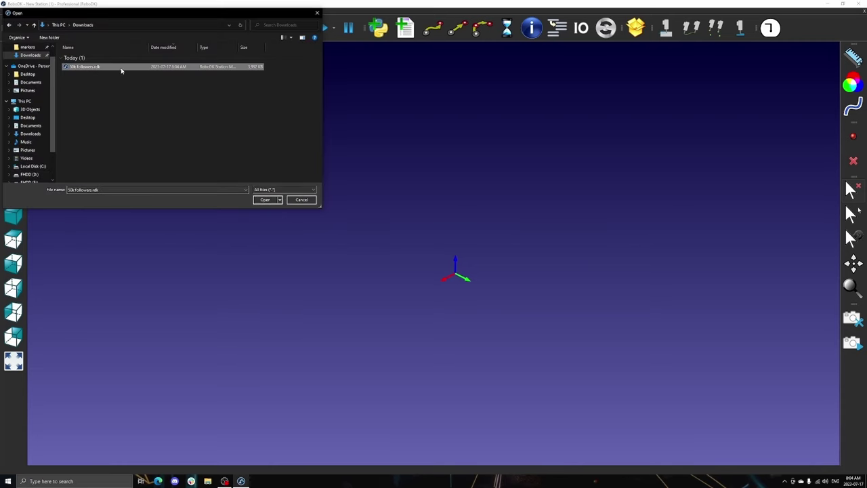
click(267, 200)
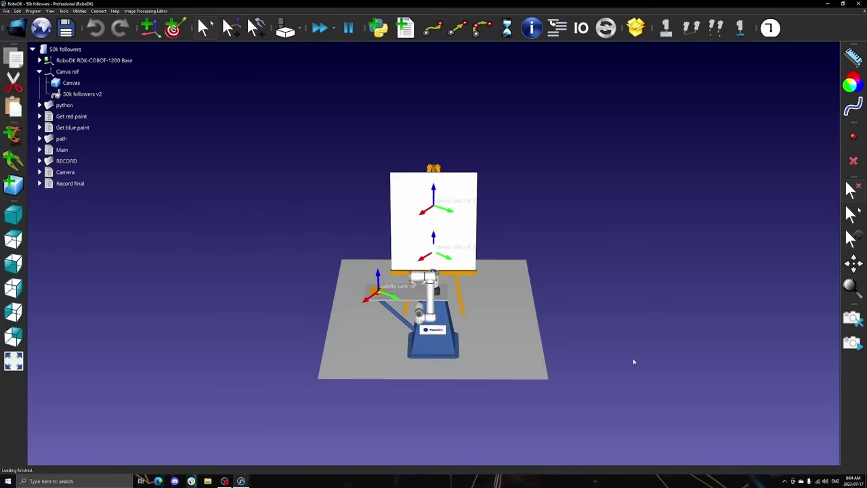
drag(618, 320, 529, 285)
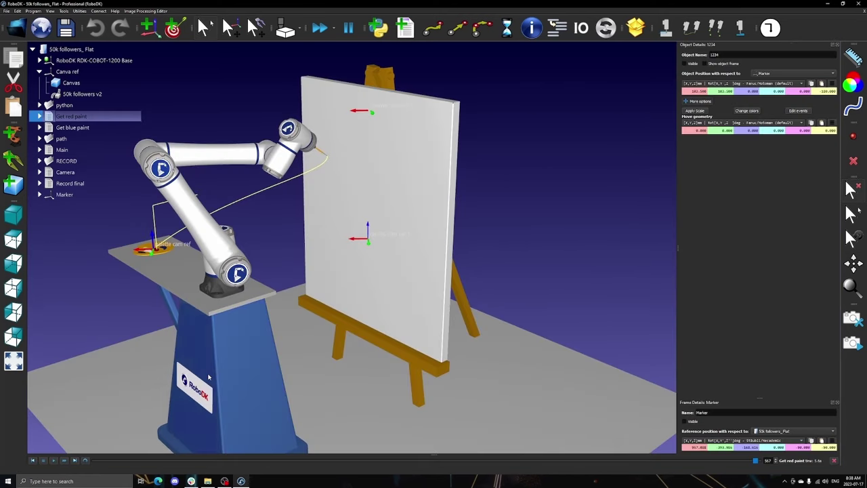
- Add a new reference frame to the 50k followers_Flat station
click(286, 73)
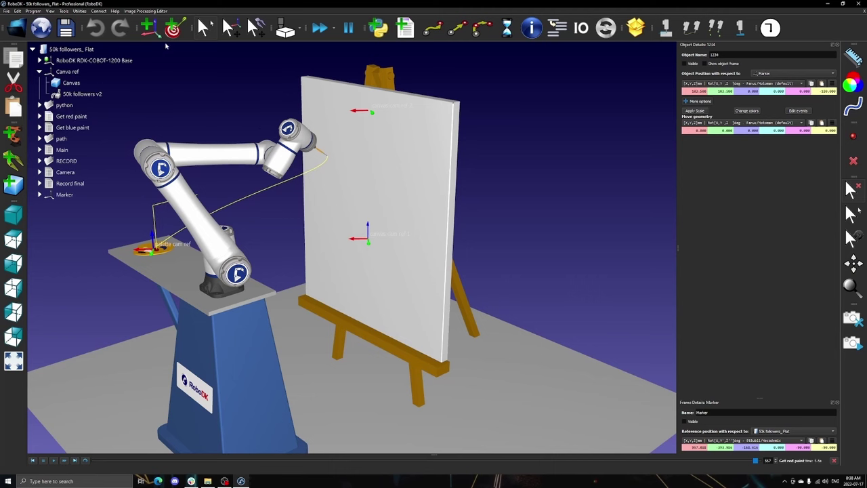
click(148, 27)
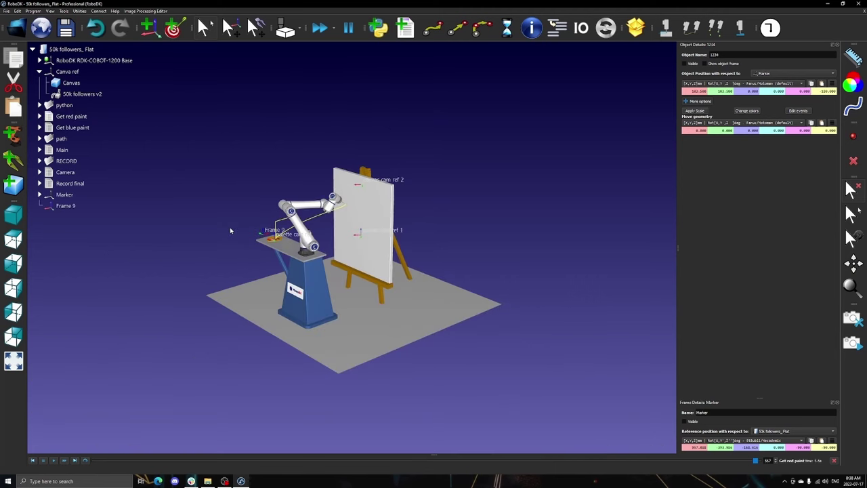
scroll(231, 227, up, 5)
scroll(270, 229, up, 5)
right_drag(352, 248, 404, 245)
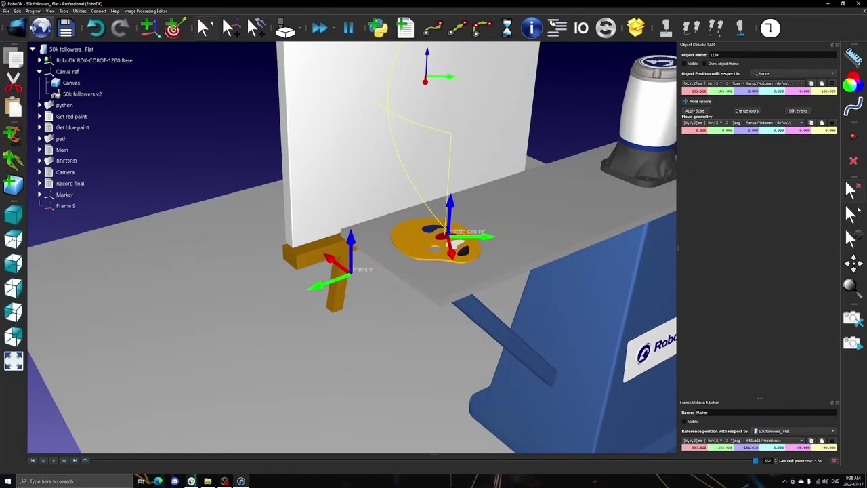
- Load 1234.png from the markers folder into the station and nest it under the new reference frame
click(15, 27)
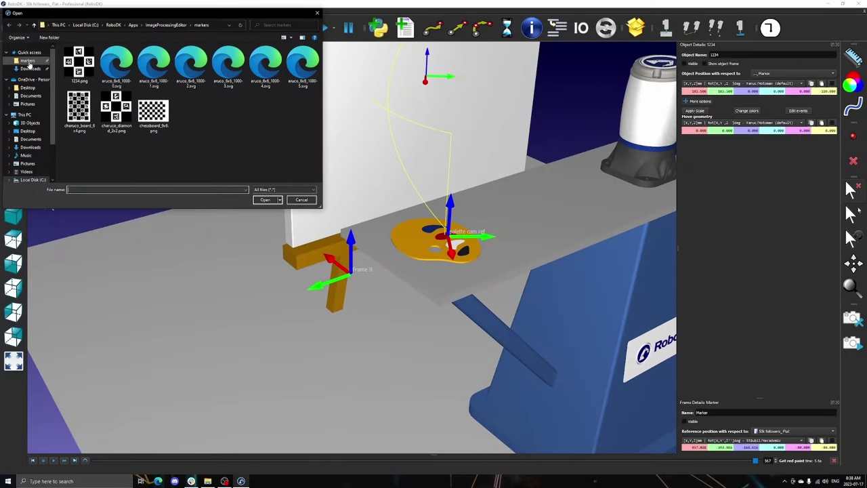
click(78, 63)
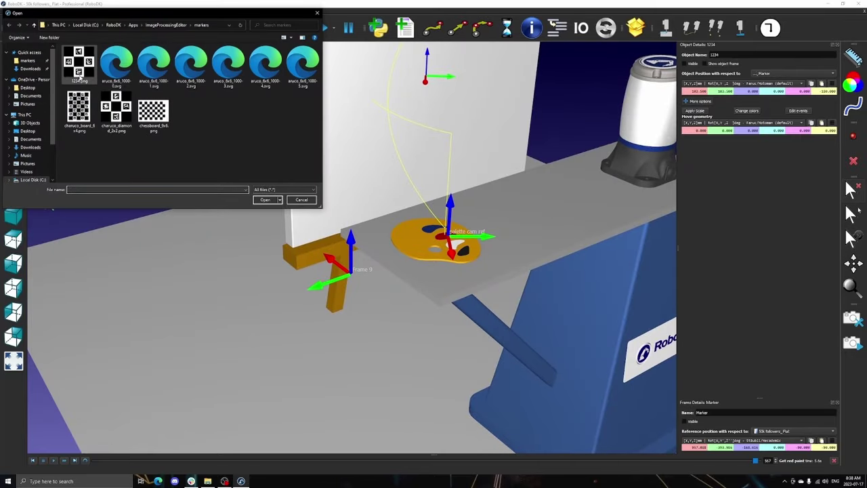
click(264, 200)
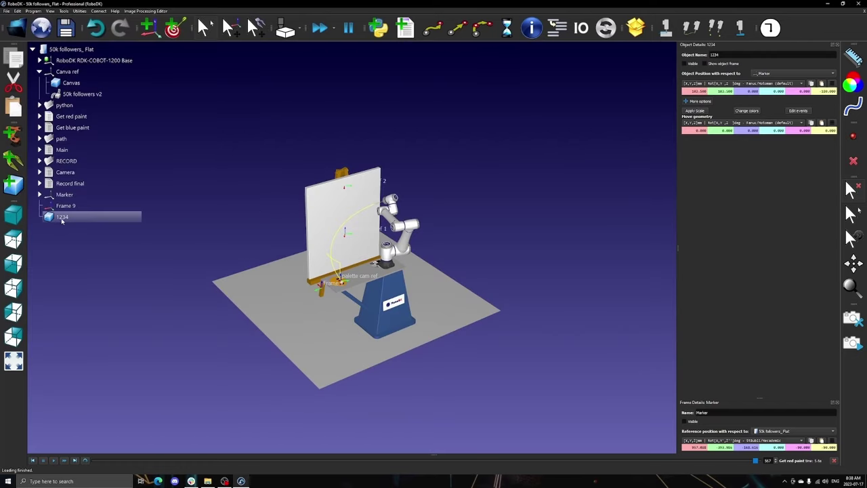
drag(62, 217, 68, 206)
scroll(305, 294, up, 8)
right_drag(598, 246, 351, 435)
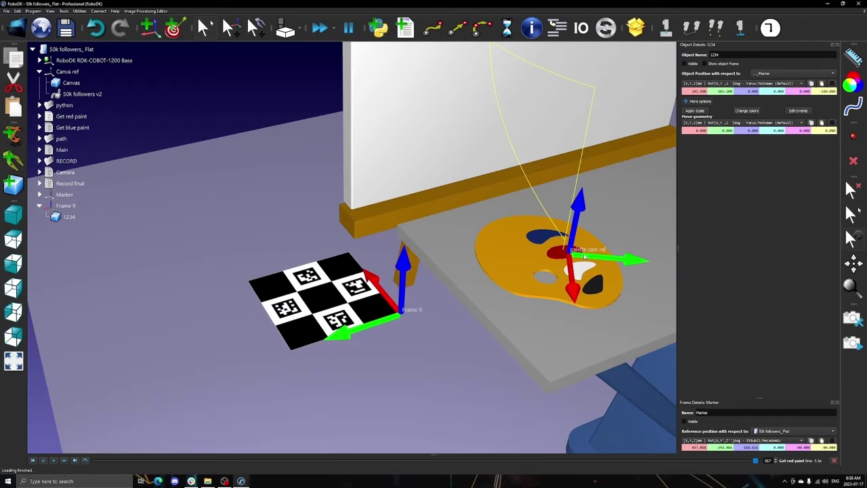
click(351, 435)
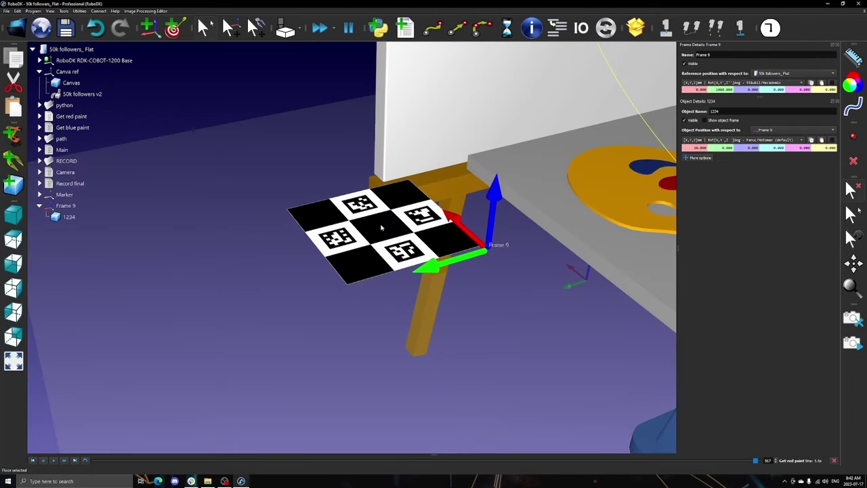
- Measure the distance between two opposite edges of the 1234 marker
click(61, 13)
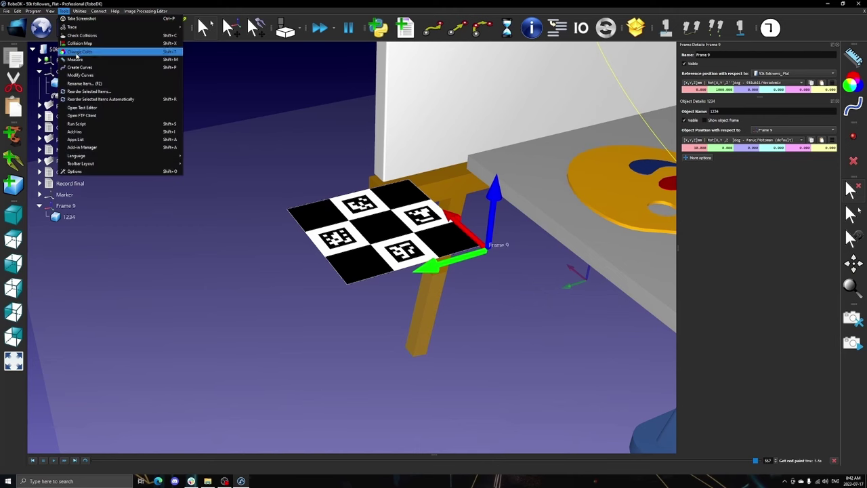
click(81, 54)
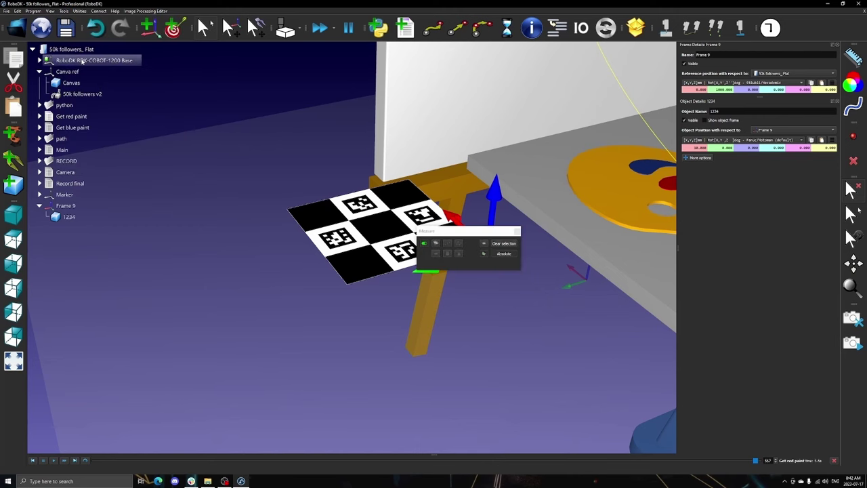
click(349, 193)
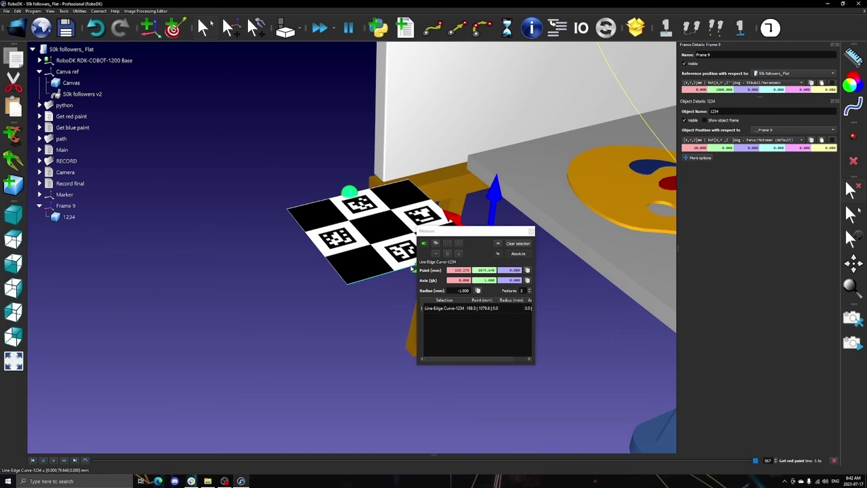
click(412, 269)
drag(485, 233, 599, 219)
right_drag(418, 225, 515, 188)
- Switch to Calculator, divide 207 by 159.279 to get the marker's scale ratio, and close it
click(87, 481)
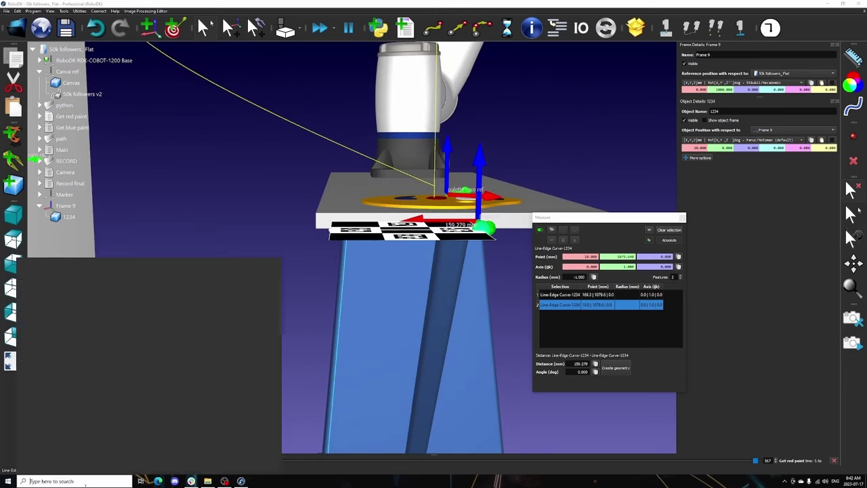
text(calculator)
key(Return)
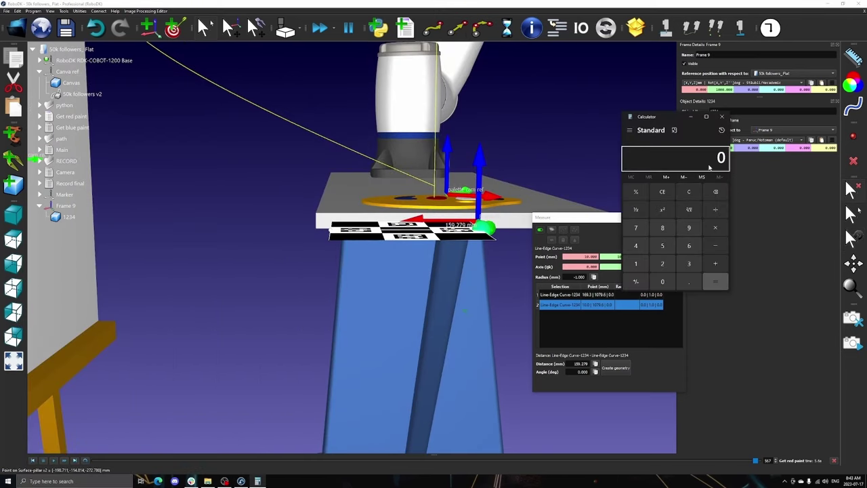
text(207)
key(Return)
text(159.279)
key(Return)
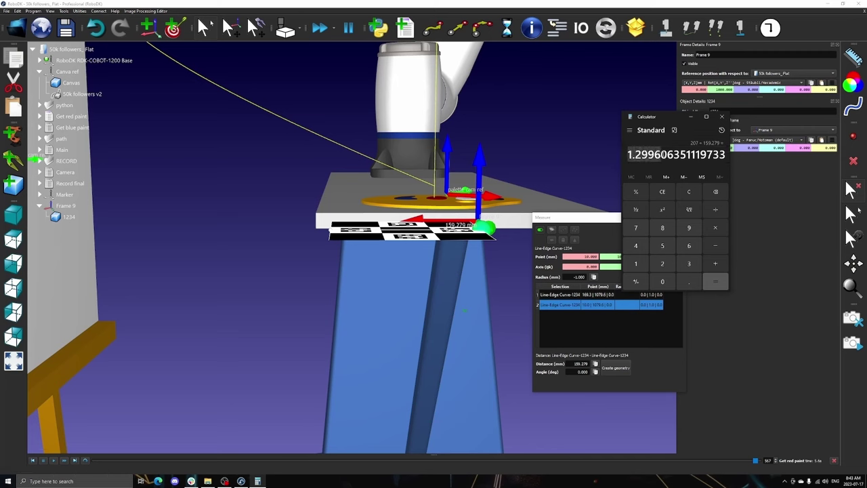
click(722, 116)
- Close the measuring tool and scale the 1234 marker object by a ratio of 1.2996
click(681, 217)
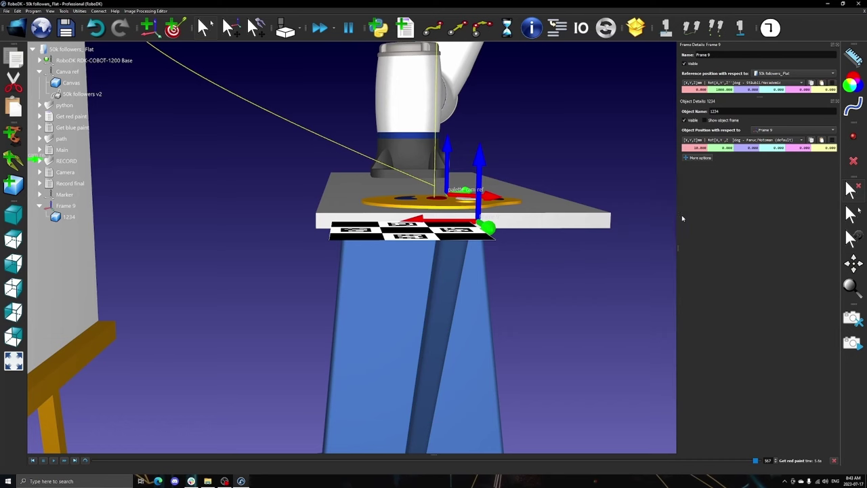
click(702, 158)
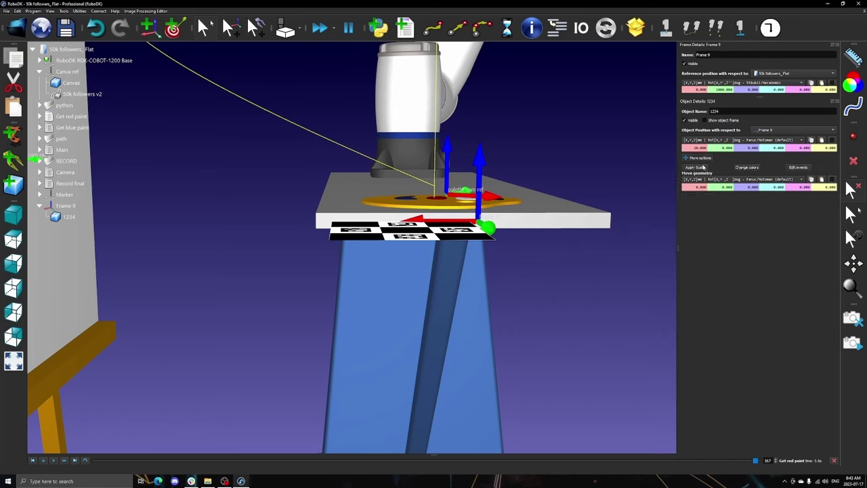
click(702, 167)
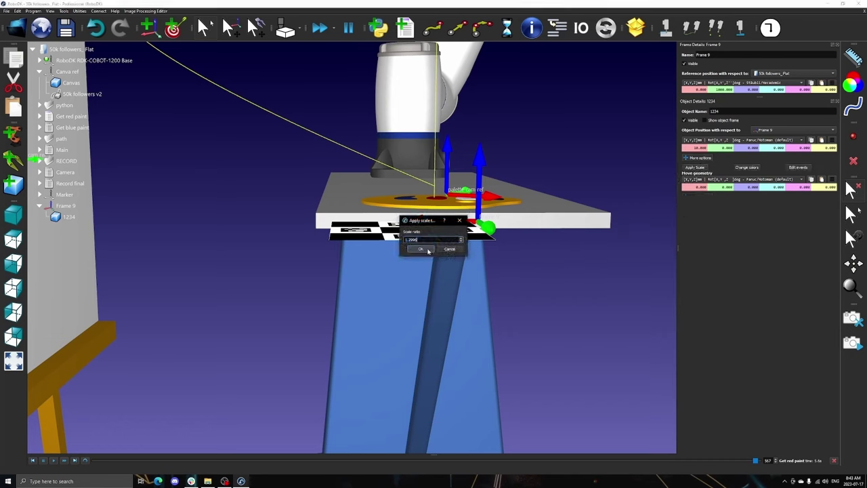
click(420, 249)
right_drag(539, 177, 540, 202)
- Measure the scaled 1234 marker between the same two opposite edges to check its size
click(63, 13)
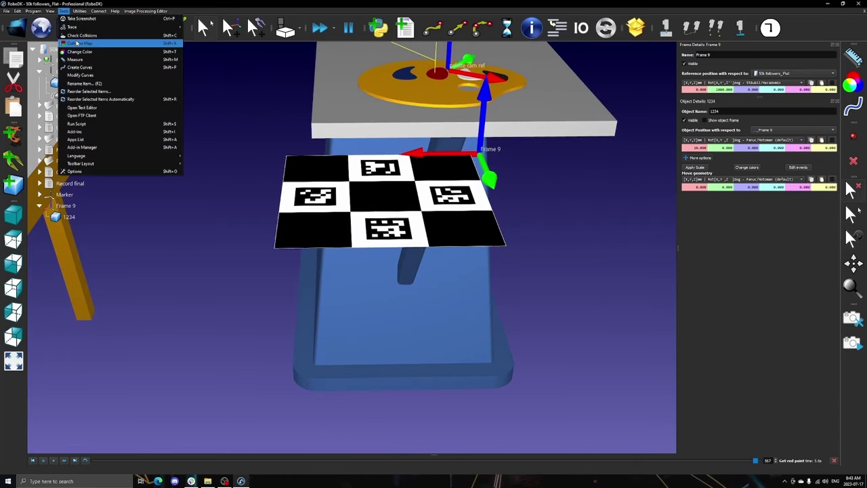
click(74, 61)
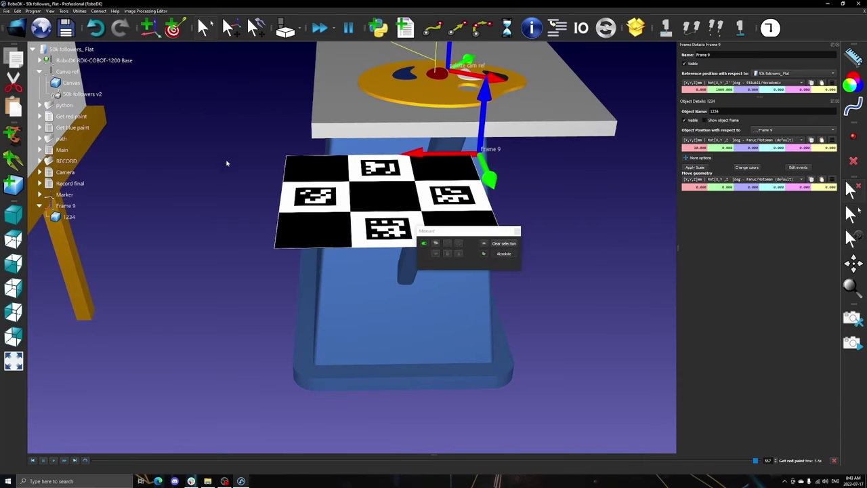
click(282, 197)
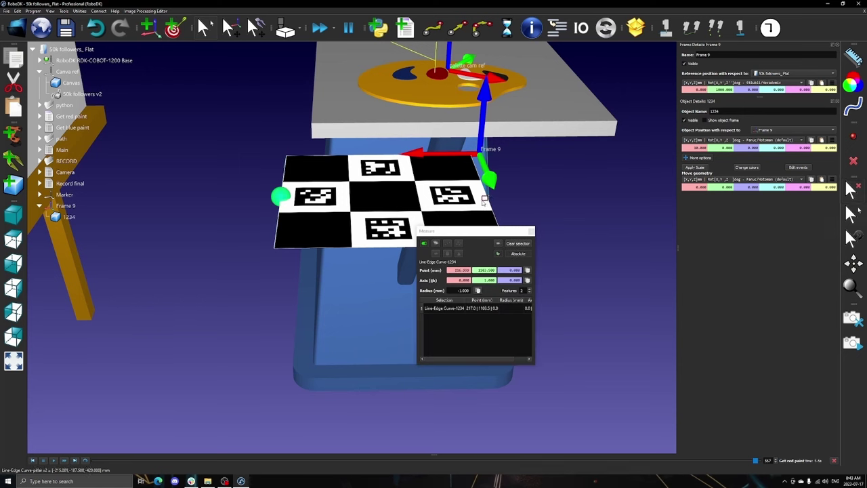
click(488, 201)
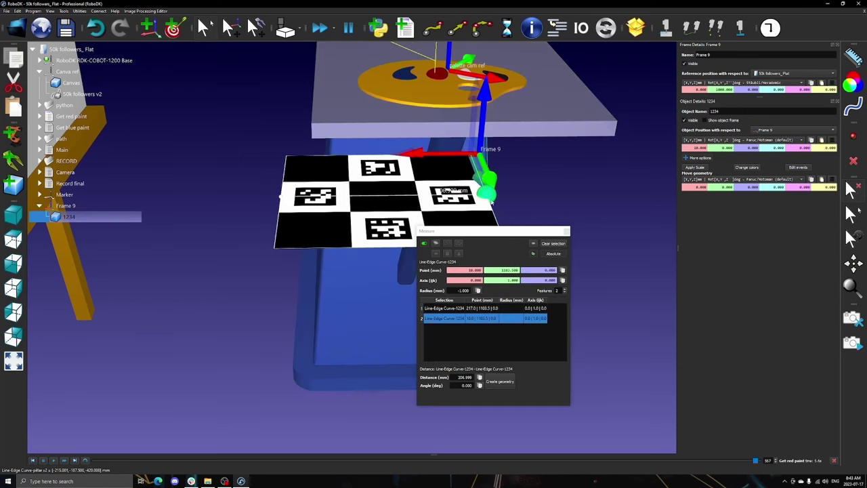
right_drag(491, 202, 558, 192)
scroll(557, 191, down, 5)
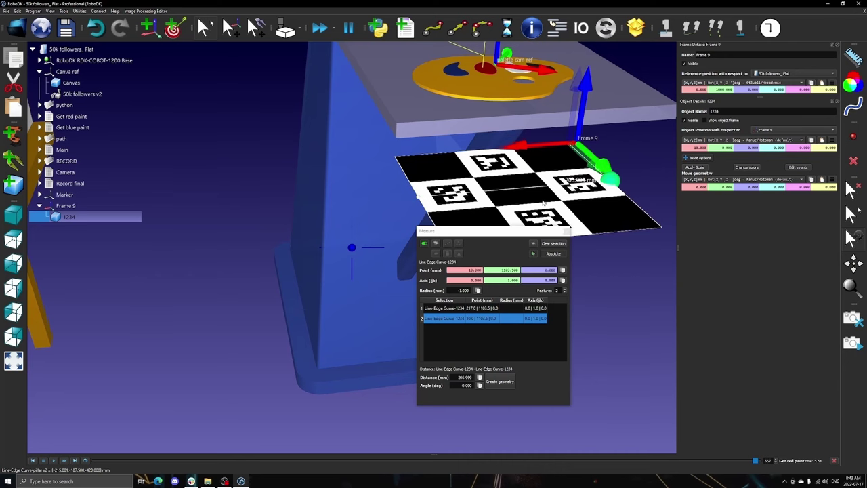
scroll(537, 193, up, 4)
scroll(535, 192, down, 2)
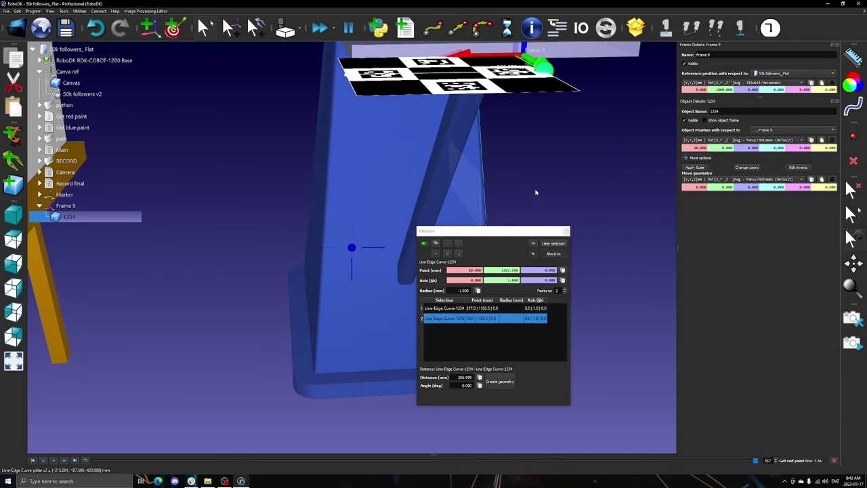
scroll(535, 192, down, 3)
click(566, 231)
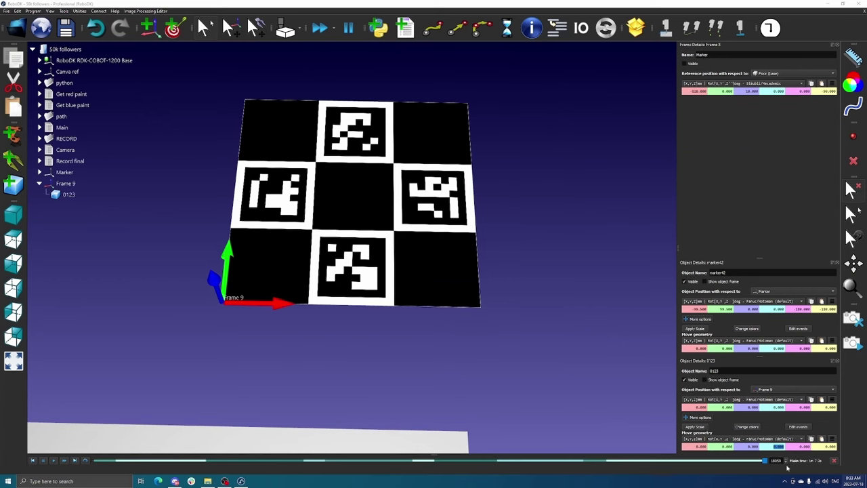
- Rotate the geometry of marker 0123 by 180 degrees about the X axis
scroll(779, 447, up, 10)
scroll(778, 447, up, 8)
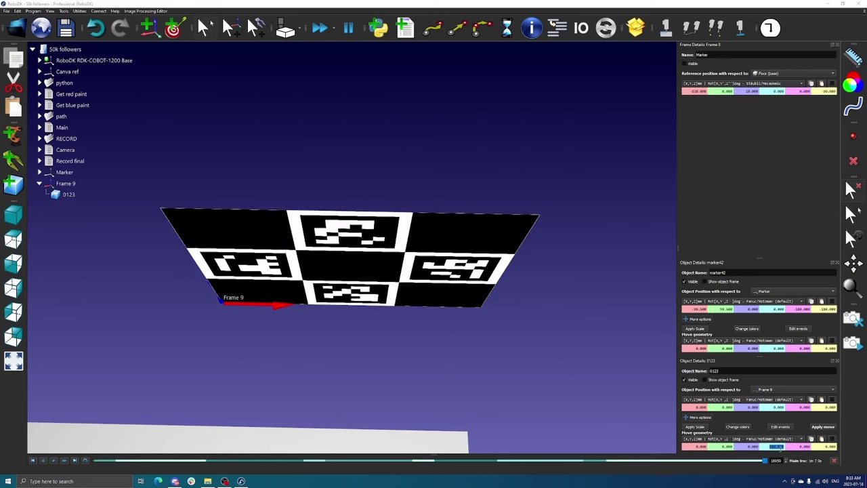
scroll(778, 447, up, 4)
- Move the geometry of marker 0123 by -103.5 mm in X and 103.5 mm in Y to centre it on Frame 9
click(692, 447)
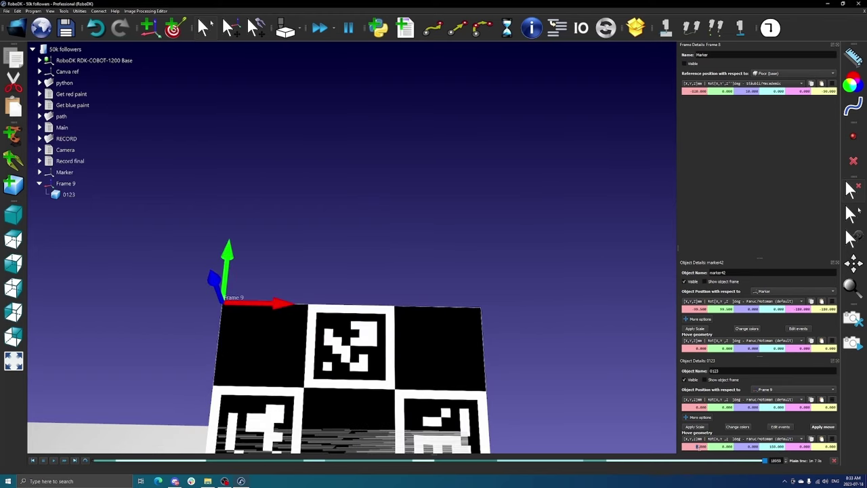
scroll(700, 447, down, 1)
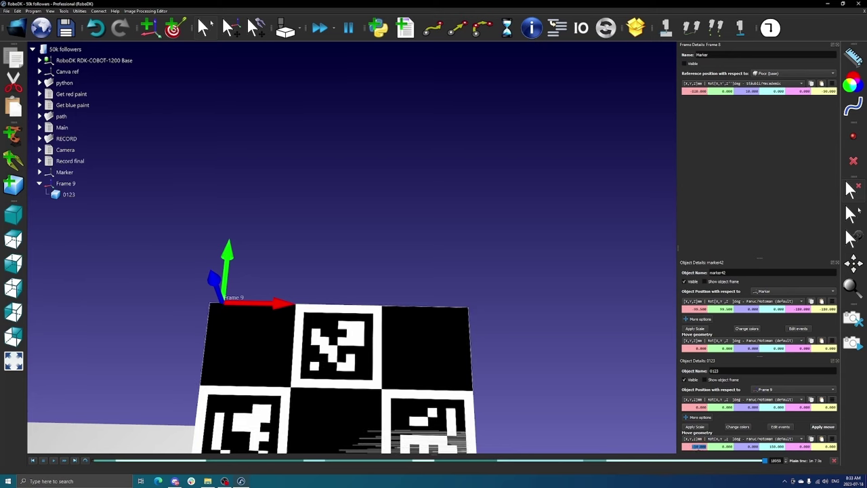
text(-185.5)
key(Return)
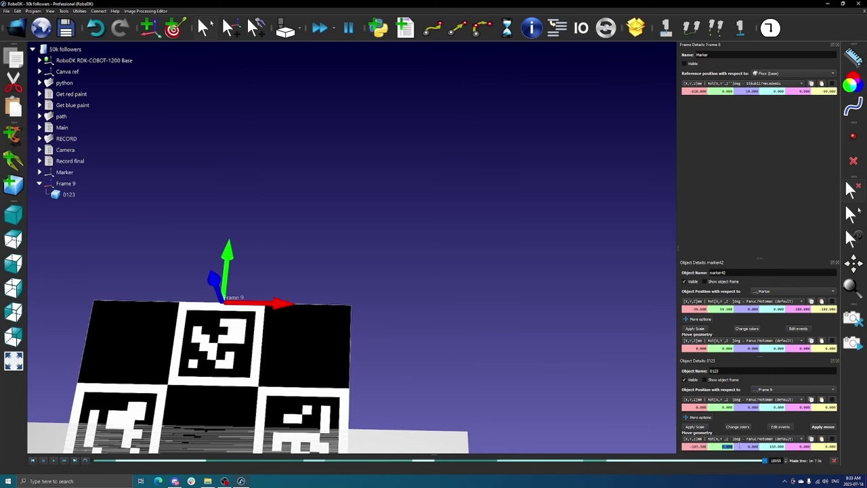
text(101.5)
key(Return)
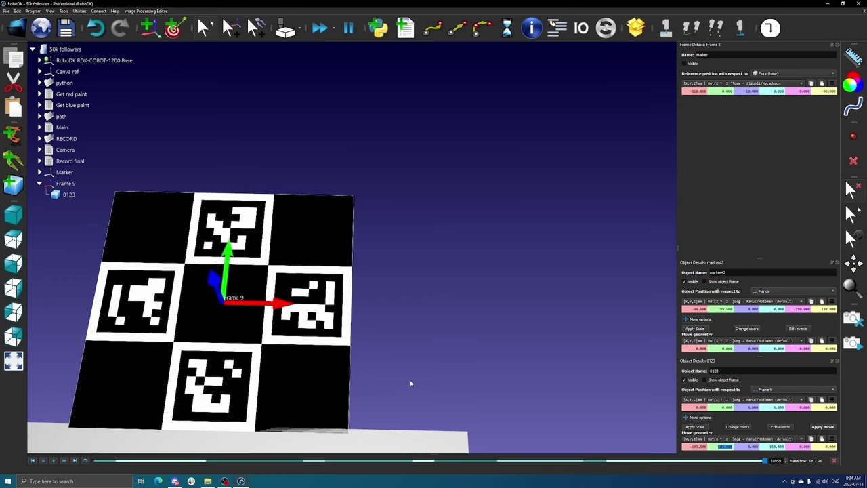
click(389, 480)
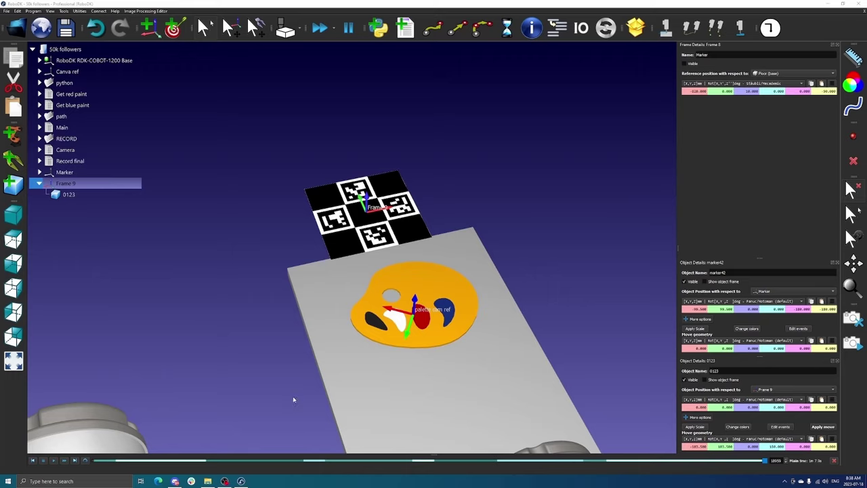
- Set Frame 9's reference position with respect to Floor (base) and its Z position to 0 mm
right_drag(294, 399, 597, 364)
scroll(465, 367, down, 5)
scroll(377, 250, up, 5)
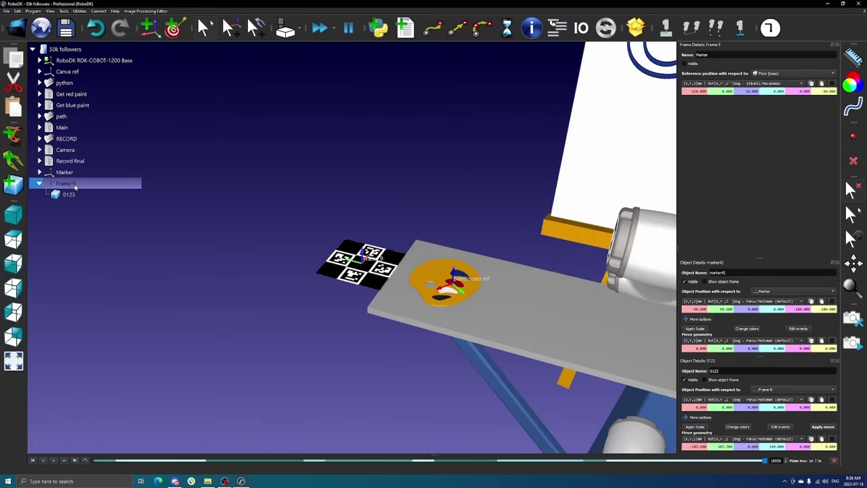
double_click(74, 186)
scroll(448, 335, down, 3)
click(531, 262)
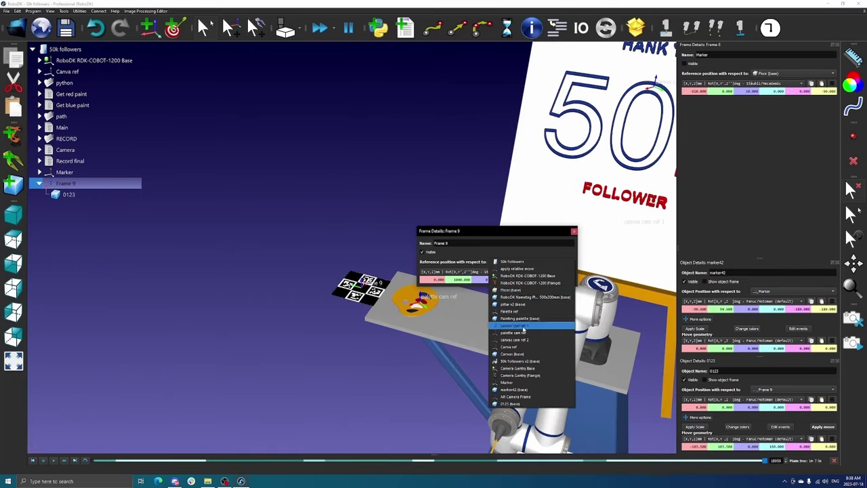
click(512, 290)
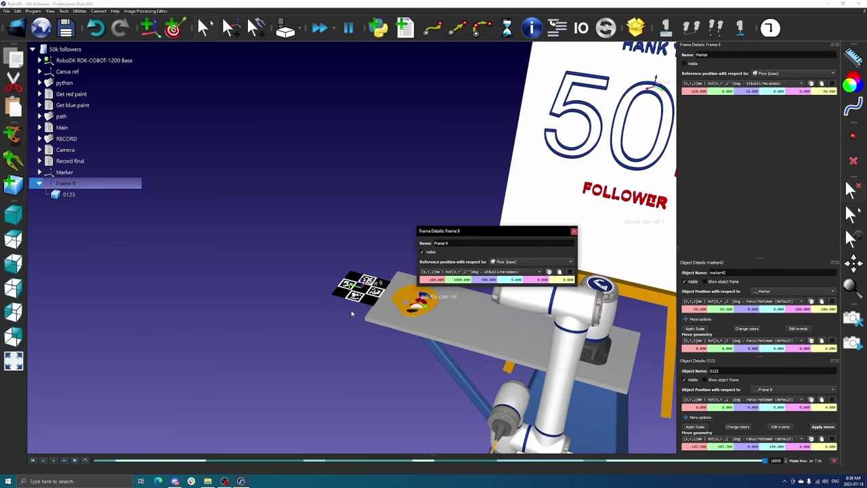
scroll(493, 279, down, 10)
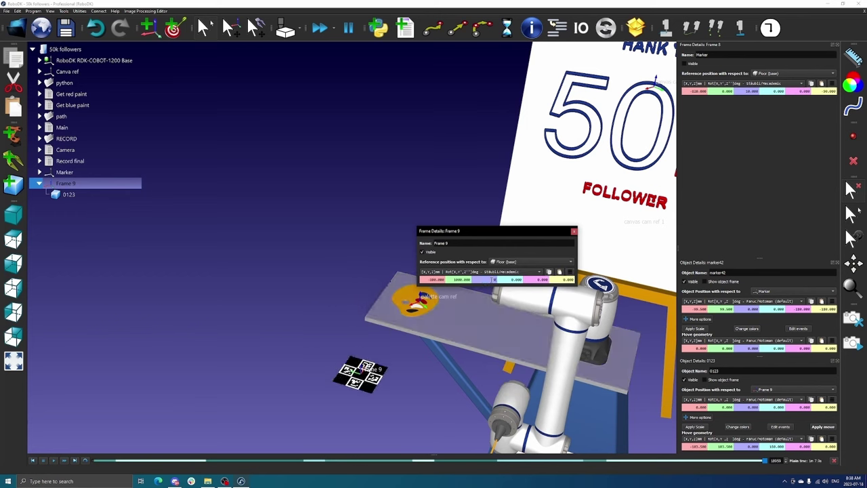
key(Return)
- Move Frame 9 across the floor to the front of the robot pedestal and adjust its Y position to centre the marker there
right_drag(415, 384, 491, 367)
scroll(315, 328, up, 5)
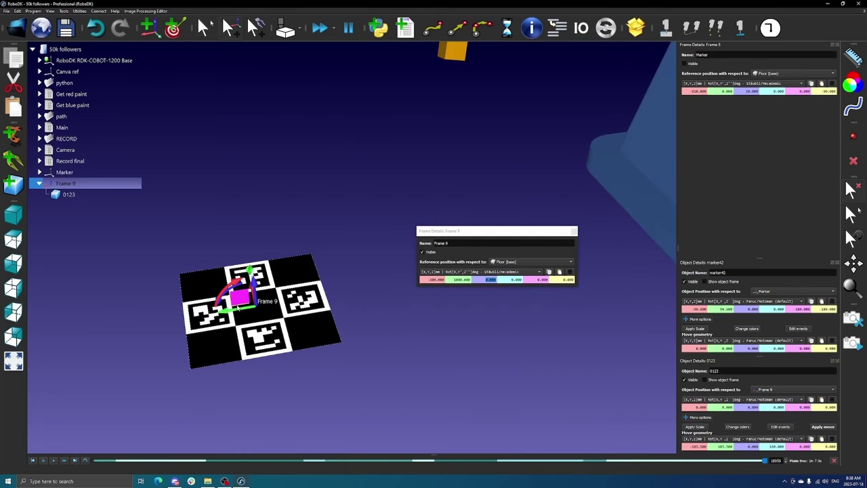
alt+drag(239, 297, 624, 338)
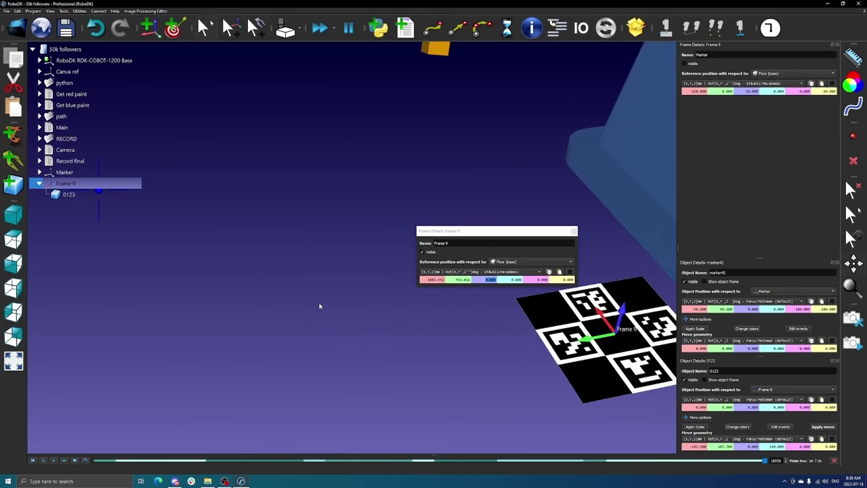
mouse_move(319, 306)
right_down()
mouse_move(577, 343)
mouse_move(360, 364)
right_up()
mouse_move(213, 367)
alt+mouse_down()
mouse_move(537, 290)
mouse_move(508, 269)
alt+mouse_up()
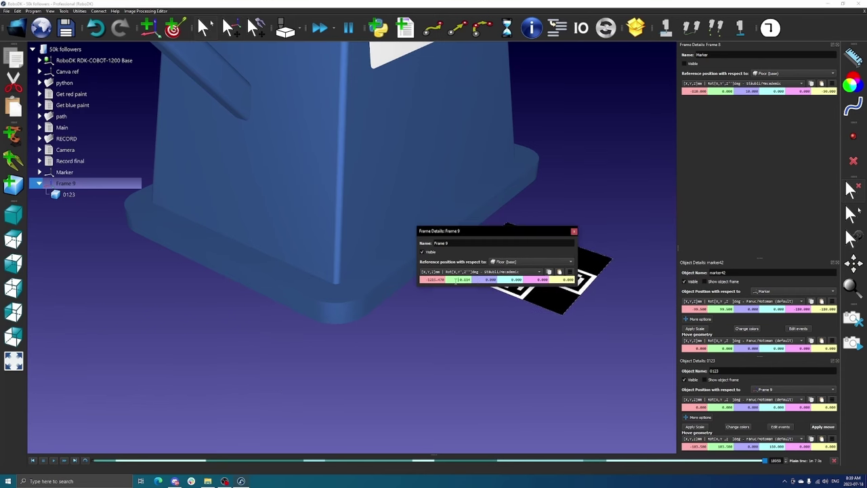
key(Return)
click(573, 233)
right_drag(589, 239, 515, 255)
scroll(644, 391, down, 4)
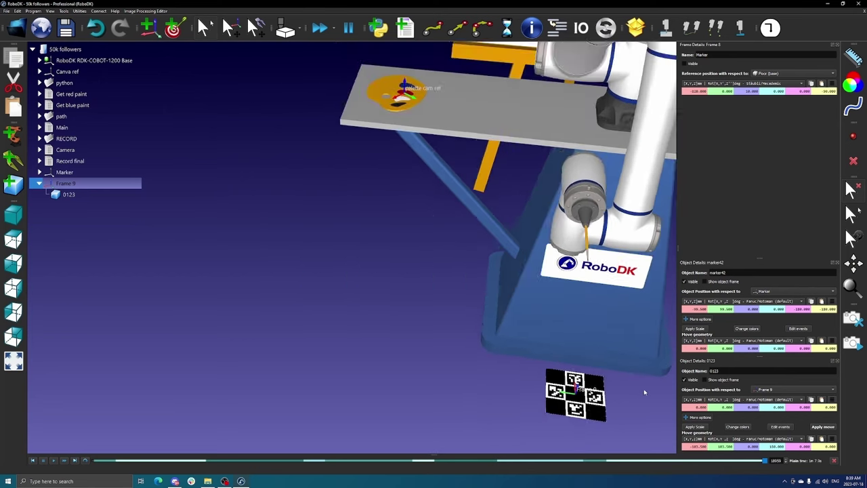
- Add a simulated RoboDK camera to the station with the Image Processing Editor add-in
mouse_move(645, 391)
right_down()
mouse_move(615, 290)
mouse_move(663, 277)
right_up()
drag(664, 277, 481, 252)
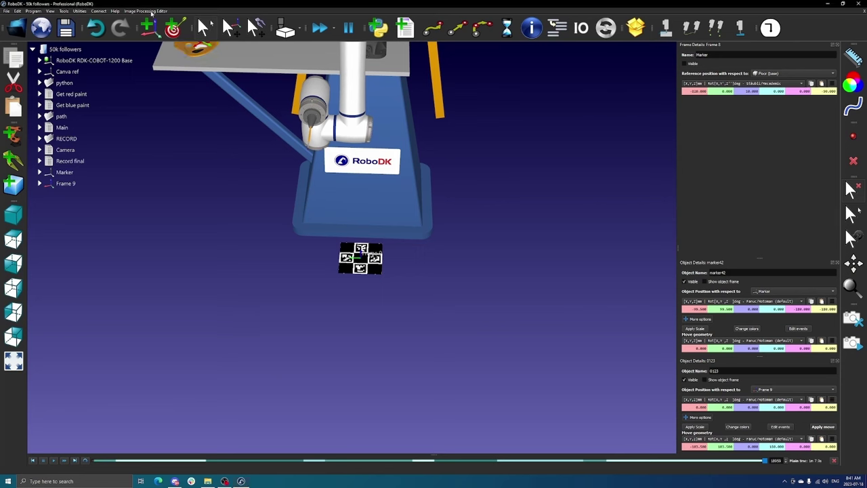
click(151, 11)
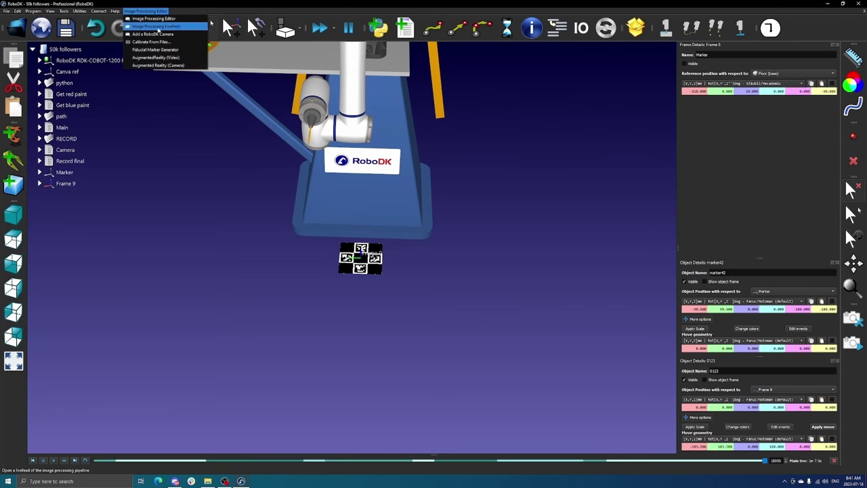
click(152, 34)
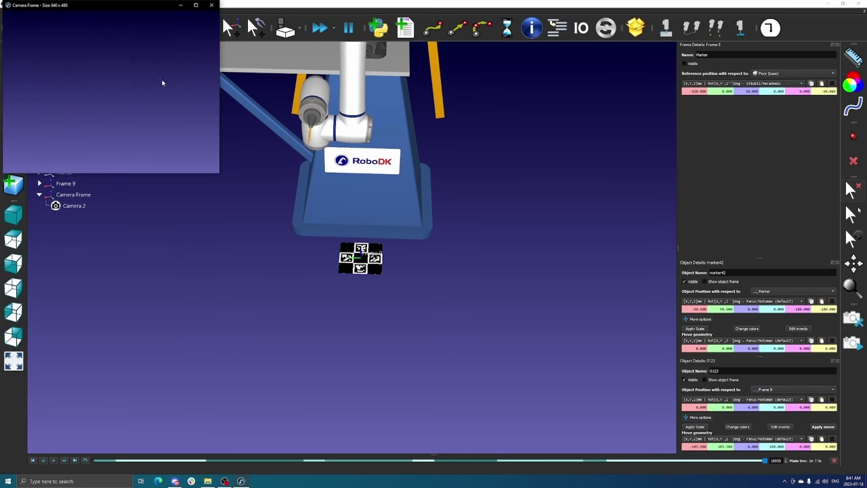
- Move the Camera Frame to the open floor area in front of the robot pedestal, near the marker
right_drag(562, 264, 326, 195)
scroll(450, 227, down, 6)
scroll(386, 196, up, 2)
mouse_move(334, 196)
alt+mouse_down()
mouse_move(273, 244)
mouse_move(291, 227)
alt+mouse_up()
scroll(271, 244, up, 4)
right_drag(319, 238, 406, 277)
alt+drag(475, 341, 301, 420)
- Raise and reorient the Camera Frame so the simulated camera looks at the marker and the pedestal's base
right_drag(406, 271, 400, 189)
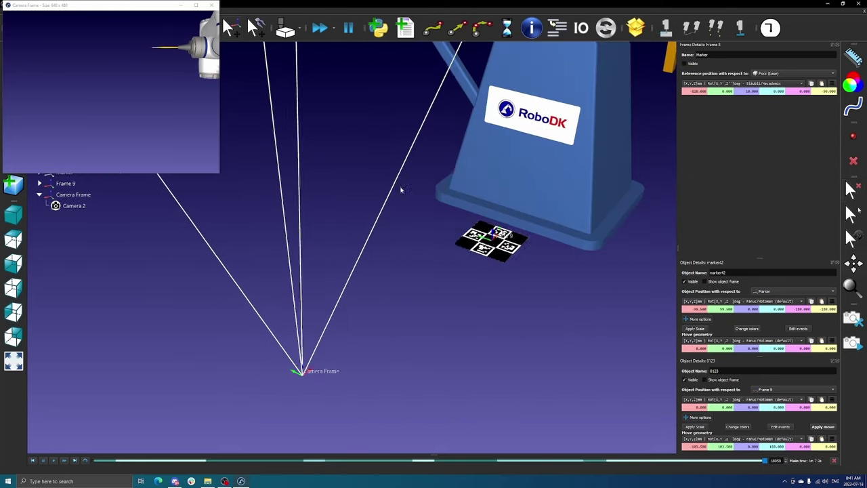
alt+drag(300, 371, 291, 182)
right_drag(475, 217, 556, 251)
mouse_move(348, 211)
alt+mouse_down()
mouse_move(341, 133)
mouse_move(314, 192)
alt+mouse_up()
mouse_move(343, 150)
alt+mouse_down()
mouse_move(512, 160)
mouse_move(544, 170)
mouse_move(568, 151)
alt+mouse_up()
right_drag(567, 151, 475, 170)
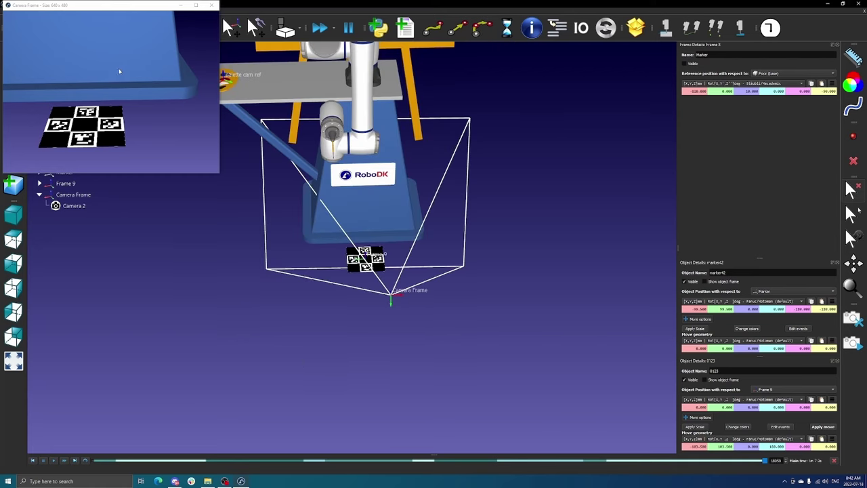
- Enable a fixed sensor size for the simulated camera and set it to 1080 pixels wide by 1920 pixels high
right_click(124, 71)
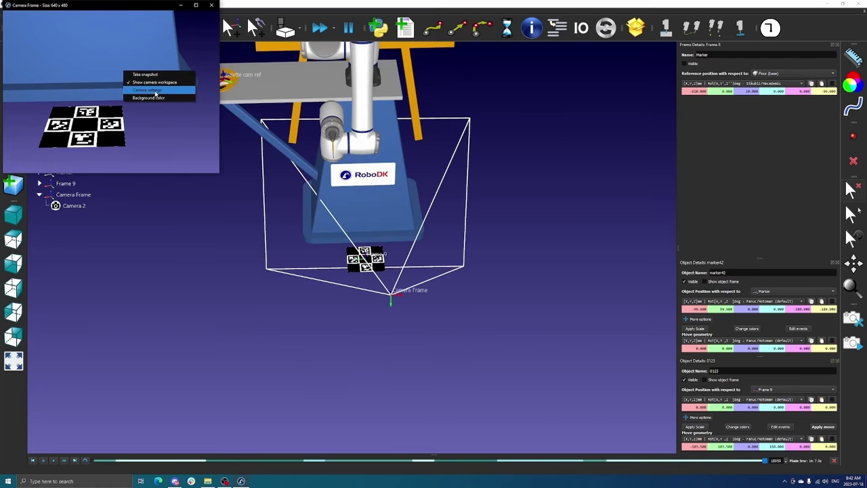
click(156, 91)
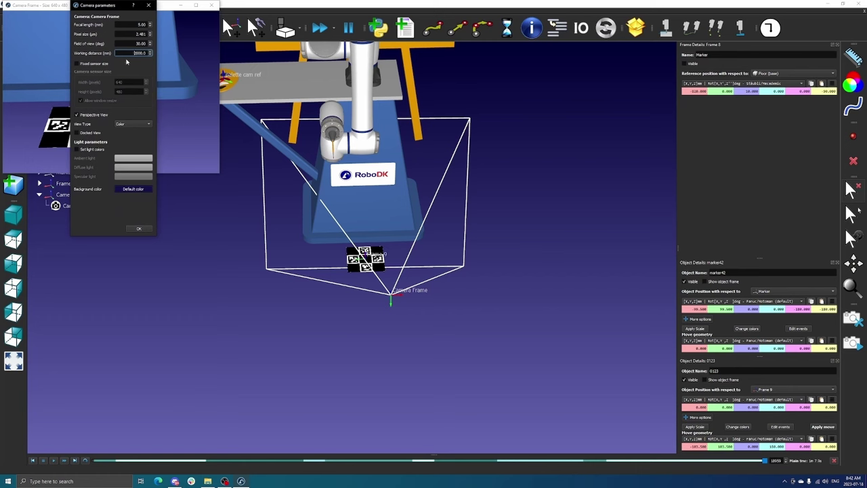
click(77, 63)
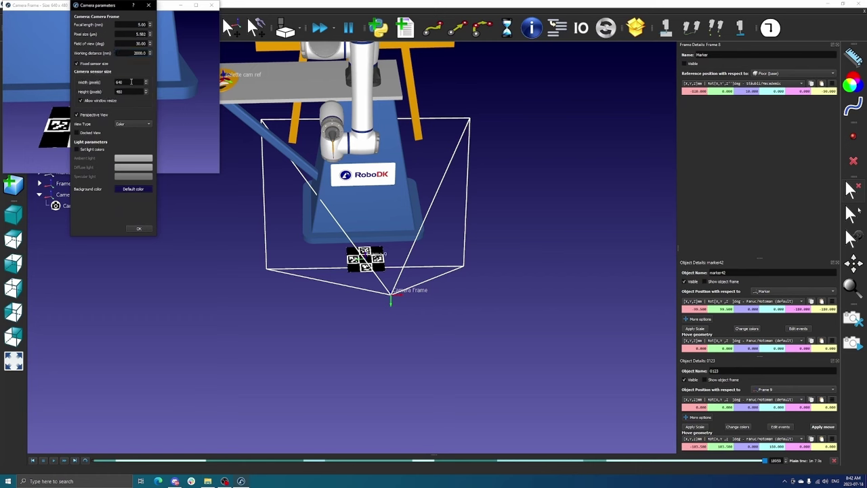
double_click(131, 82)
text(1080)
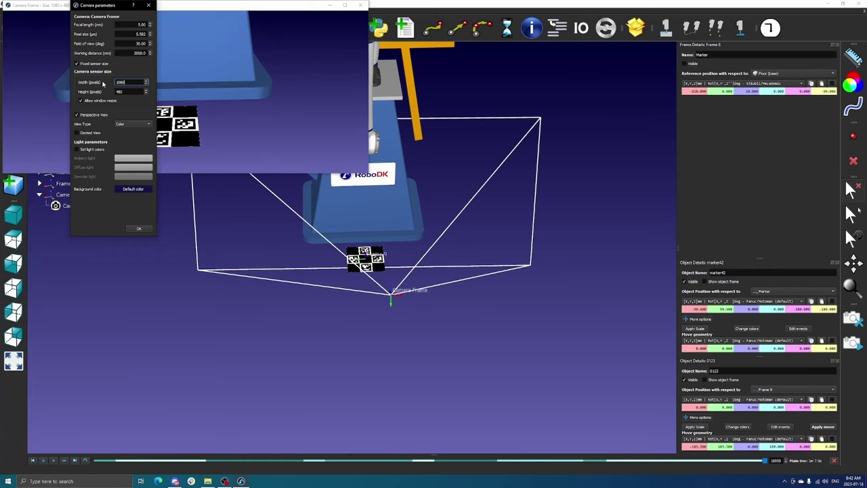
click(124, 91)
text(1920)
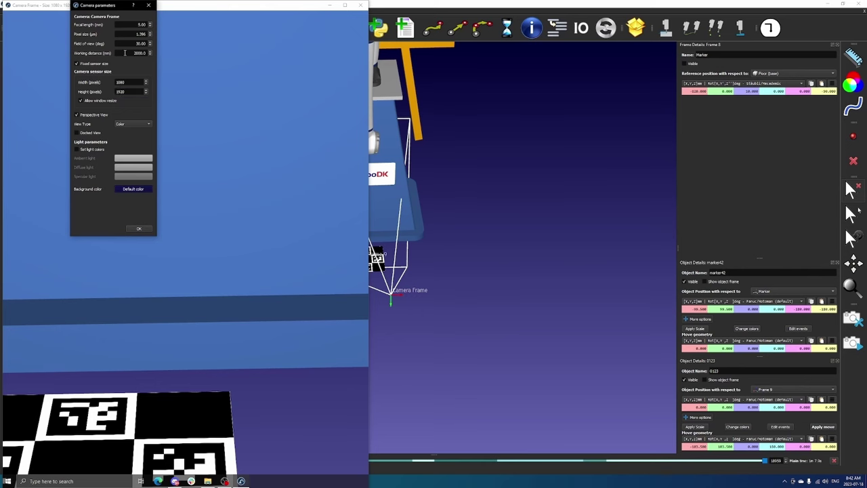
- Set the simulated camera's working distance to 20000 mm and accept the camera parameters
drag(125, 52, 171, 53)
text(20000)
key(Return)
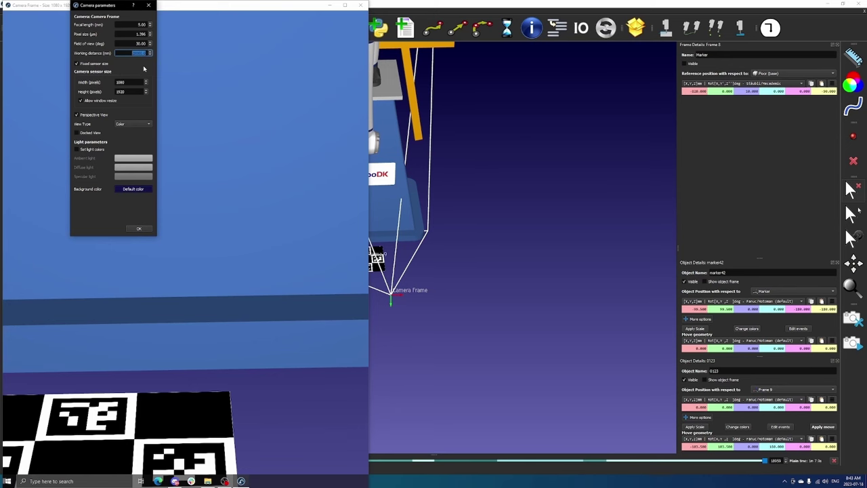
click(139, 228)
- Open the Image Processing Editor and use Camera 2 (RoboDK) as its input device
scroll(521, 275, up, 3)
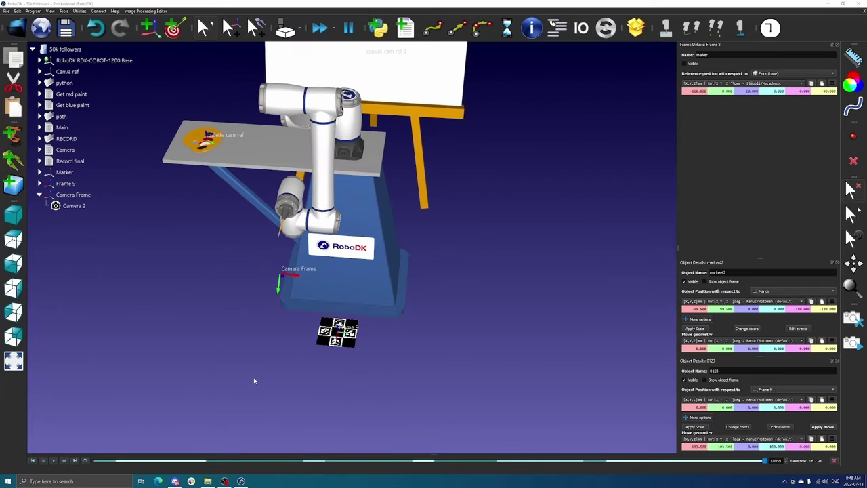
click(163, 11)
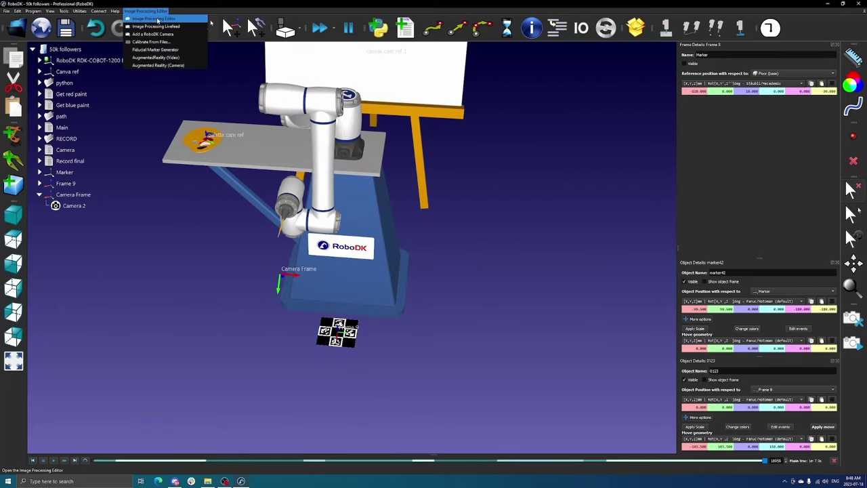
click(151, 18)
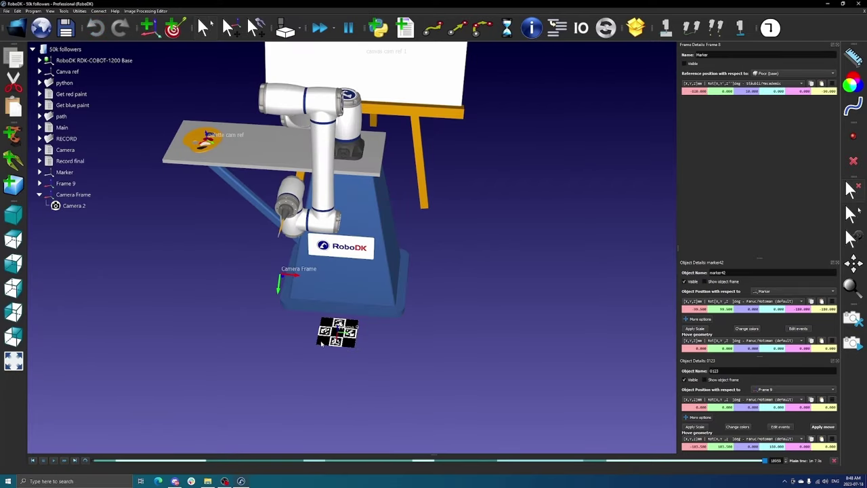
scroll(442, 220, down, 2)
middle_drag(486, 157, 437, 240)
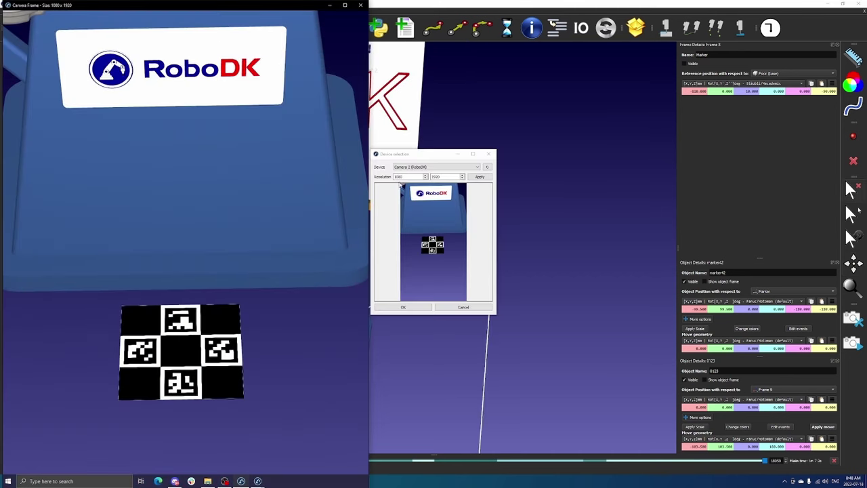
click(418, 167)
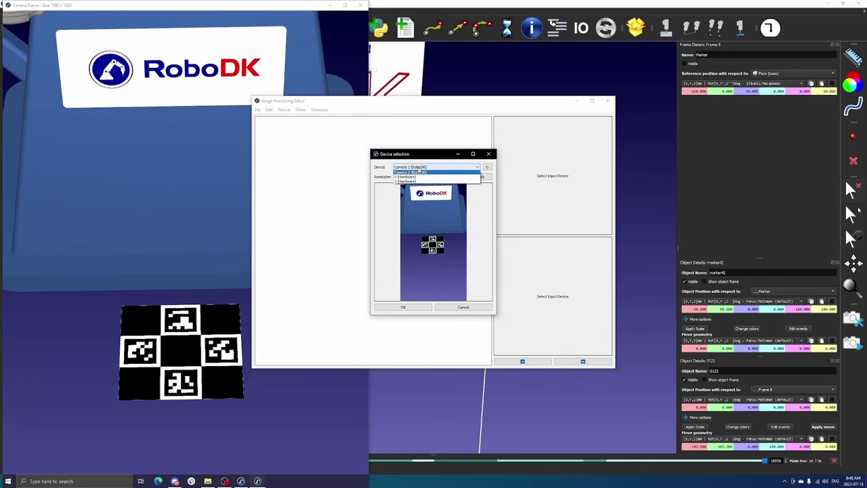
click(417, 167)
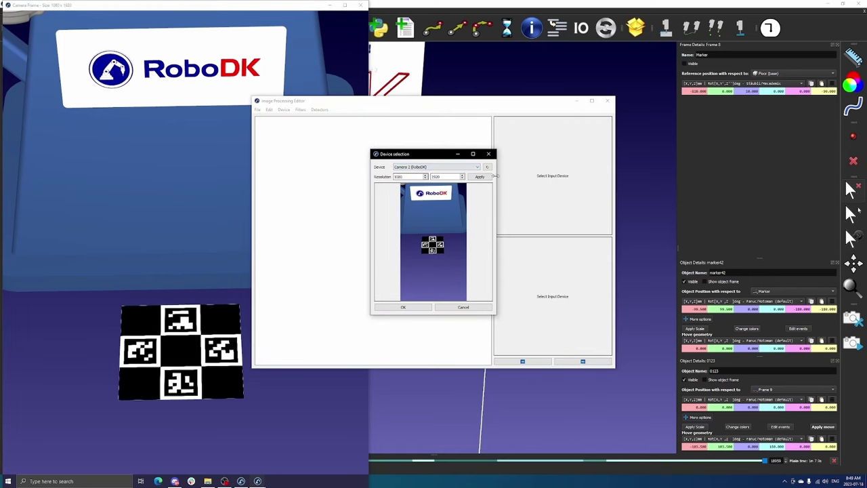
click(410, 305)
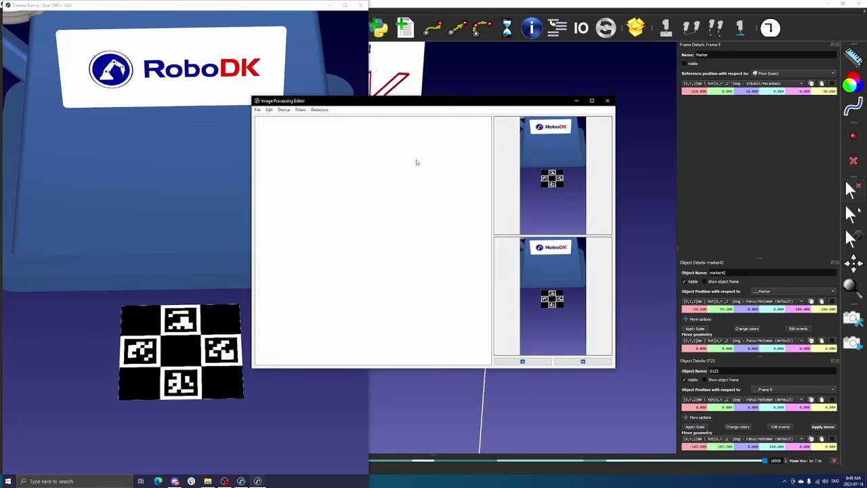
- Add a Charuco Diamond Marker detector with a square length of 0.0690 m and a marker size of 0.0420 m
click(326, 110)
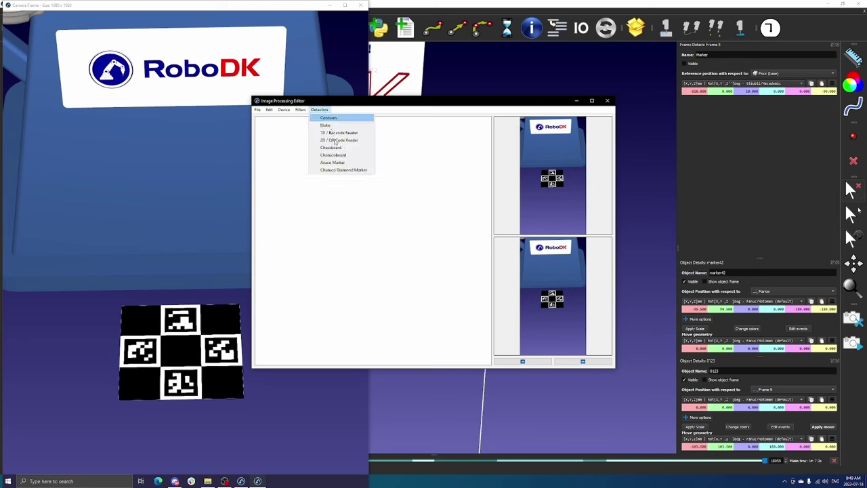
click(343, 169)
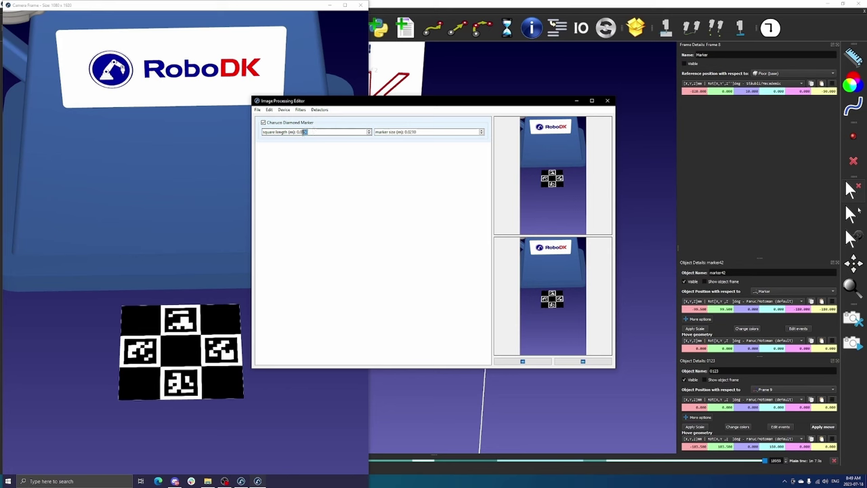
click(427, 133)
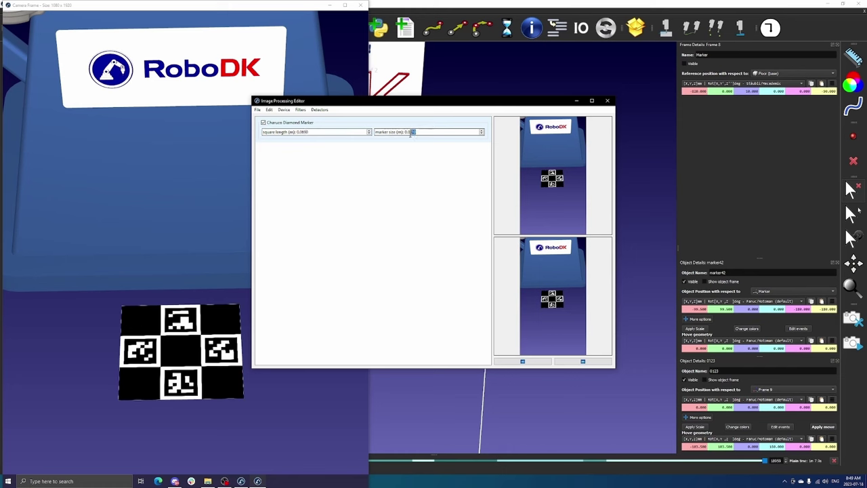
text(42)
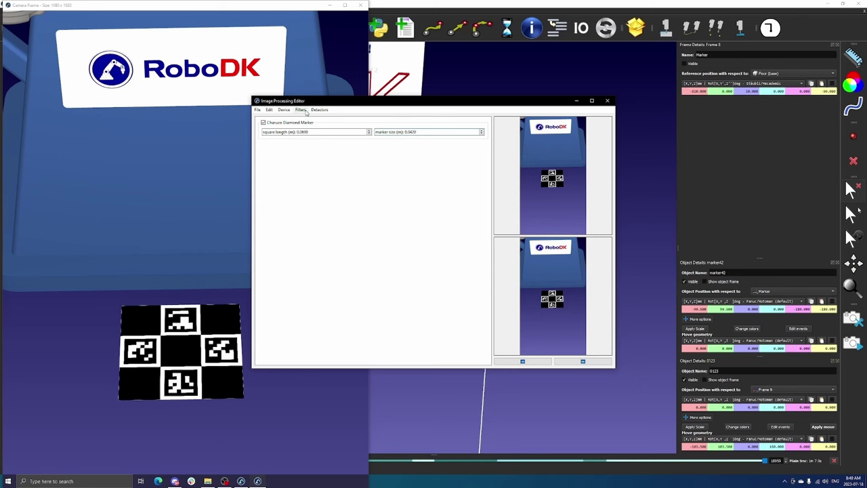
- Apply the generic camera calibration and save the image processing project as Charuco, closing the editor
click(282, 111)
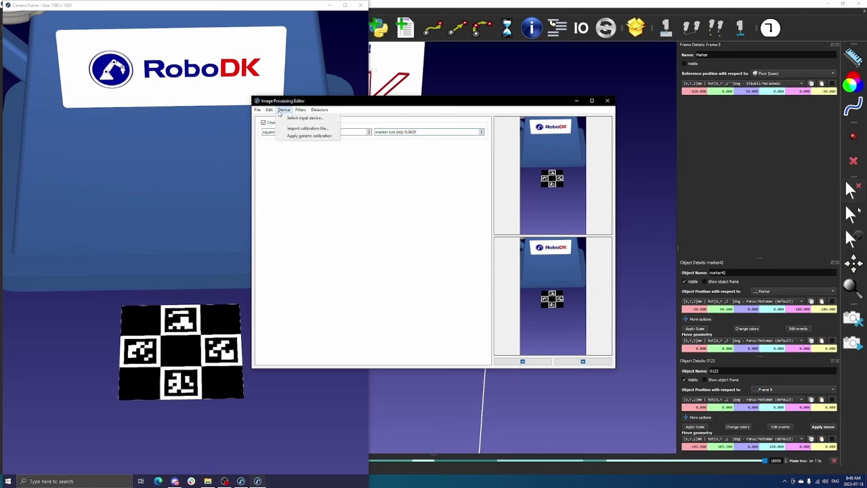
click(315, 137)
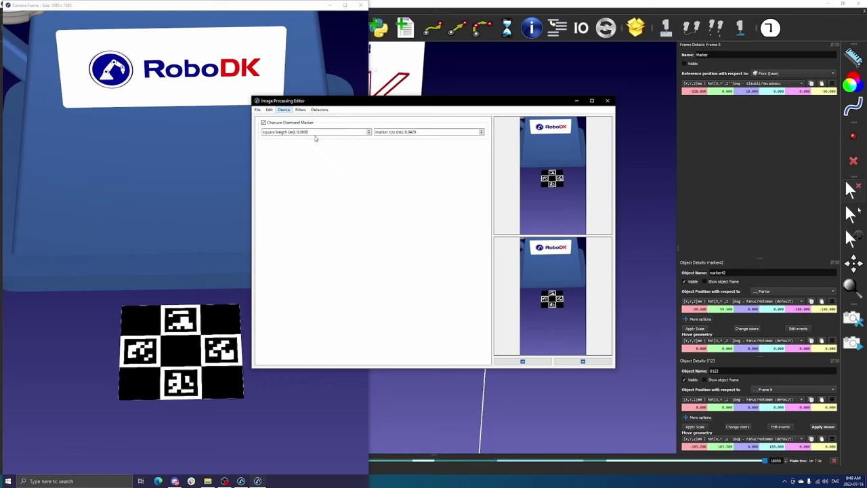
click(258, 110)
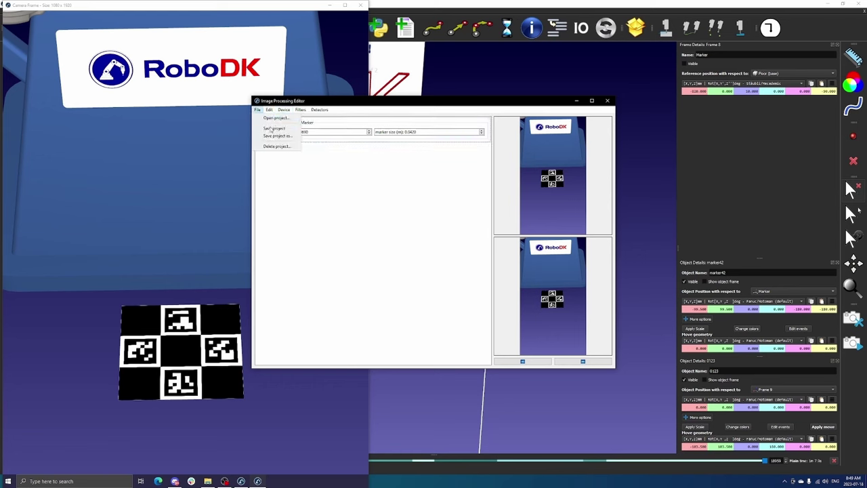
click(273, 129)
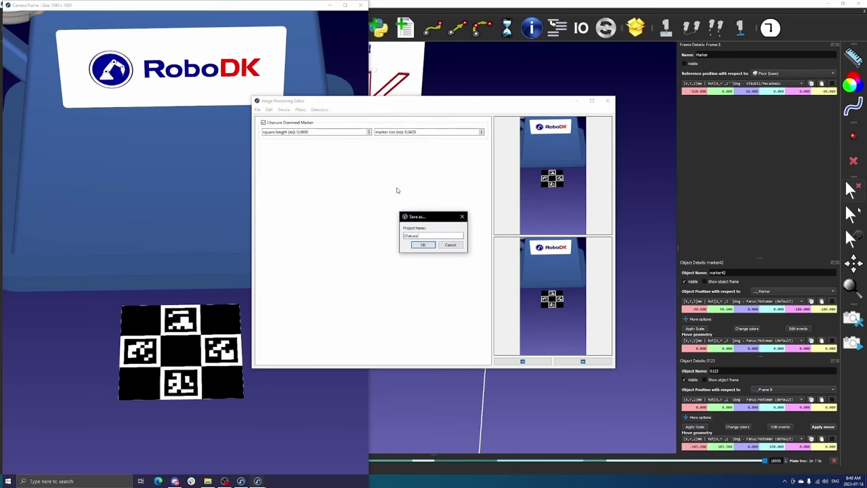
key(Return)
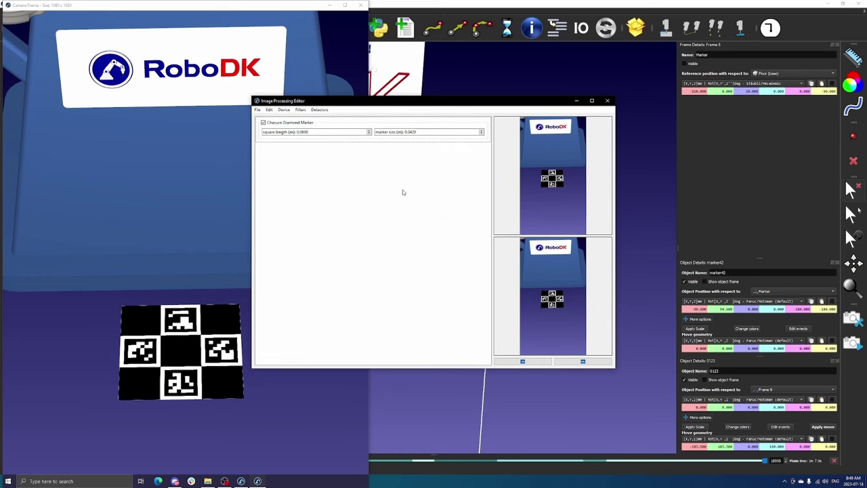
click(610, 101)
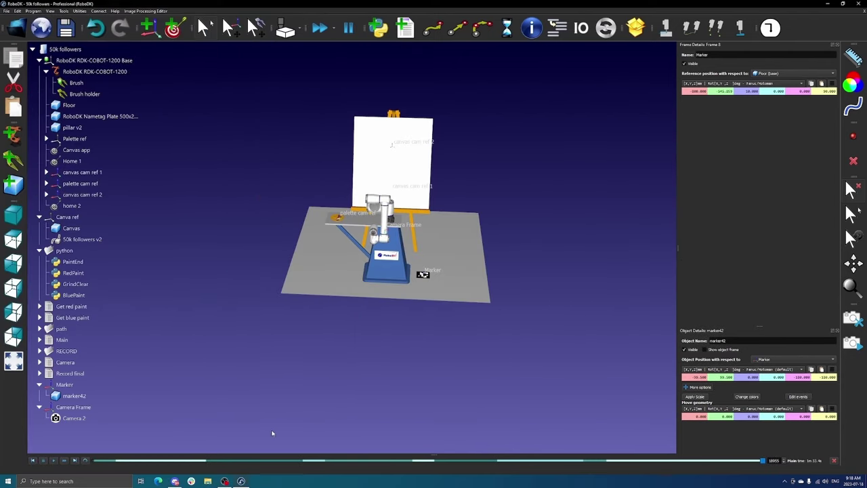
- Hide the Floor and Canvas objects in the station
right_click(80, 110)
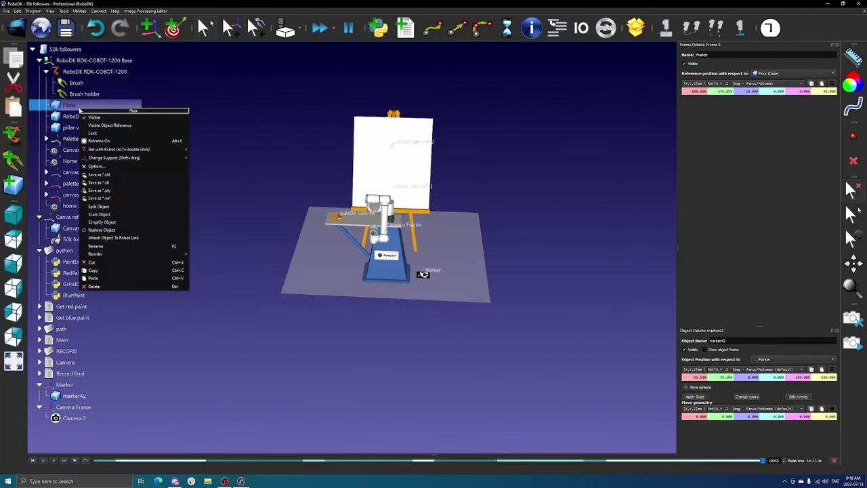
click(92, 117)
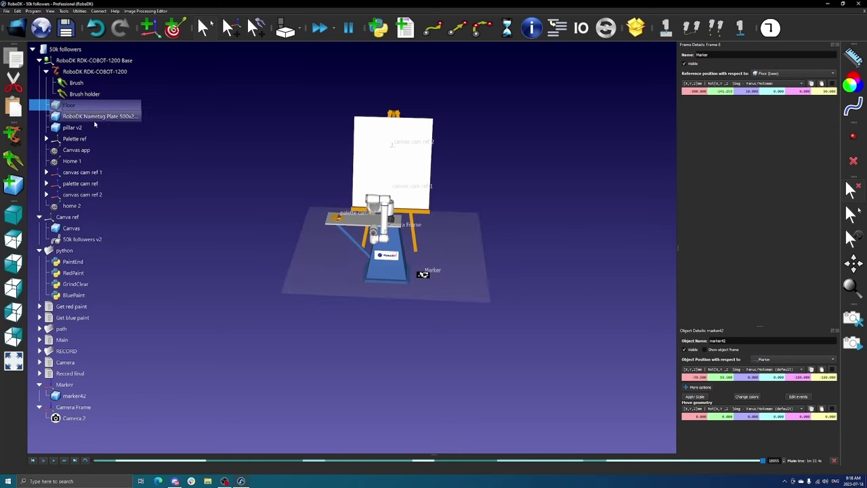
right_click(71, 229)
click(88, 240)
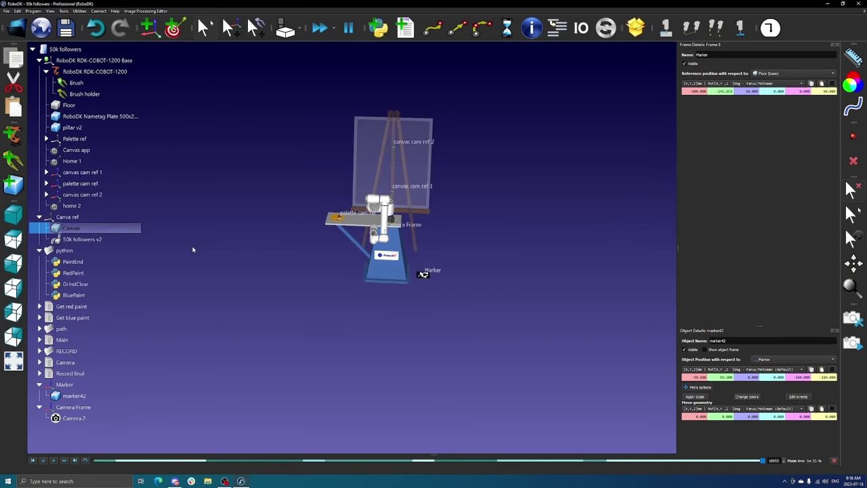
- Start Augmented Reality (Video) with the Aruco 1080 project and choose Marker as the frame associated with the fiducial marker
click(146, 10)
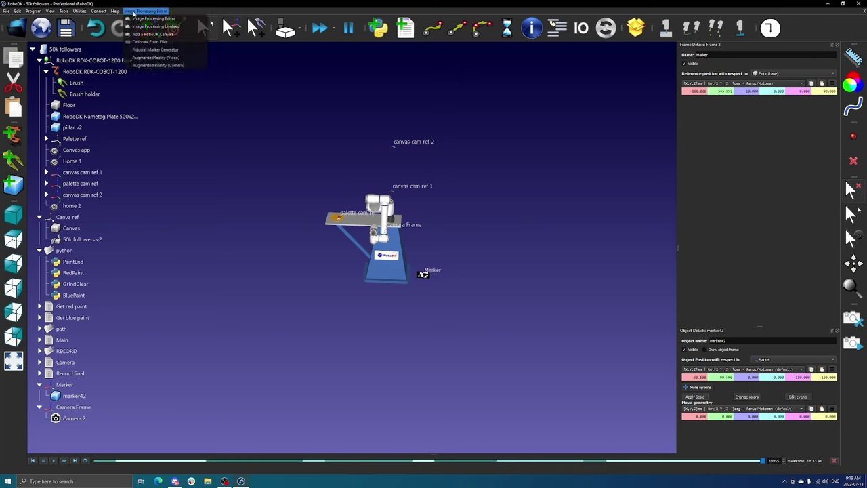
click(161, 60)
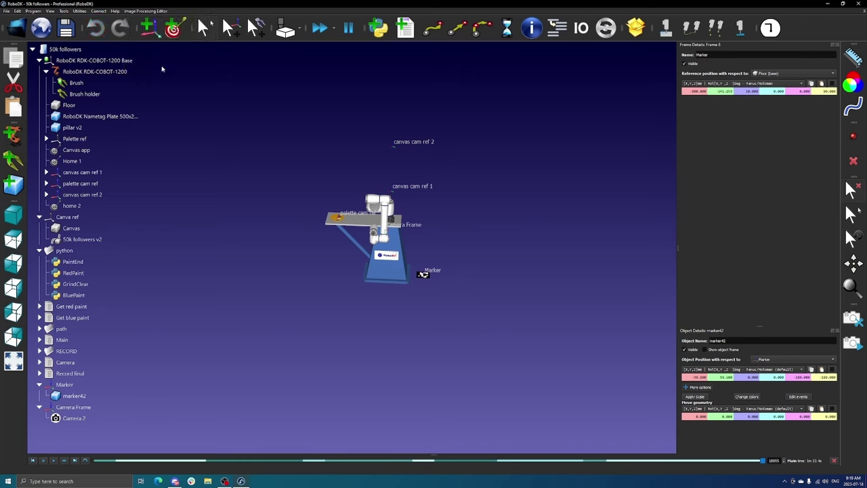
click(431, 237)
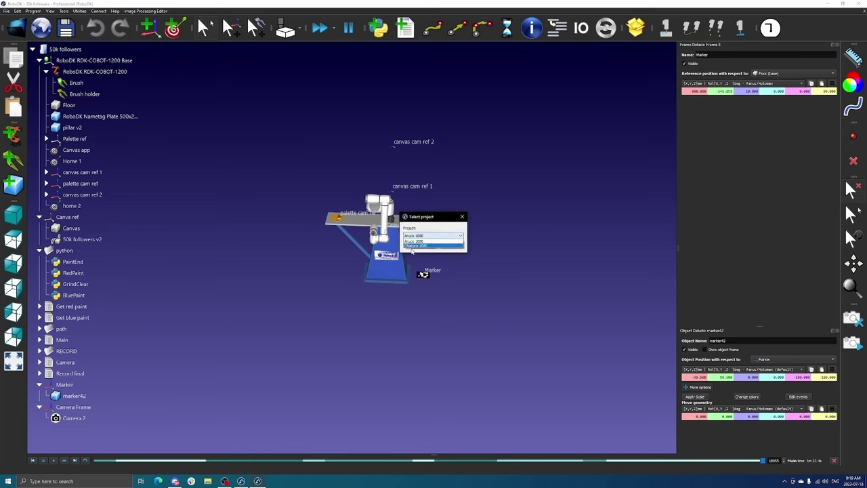
click(420, 235)
click(421, 245)
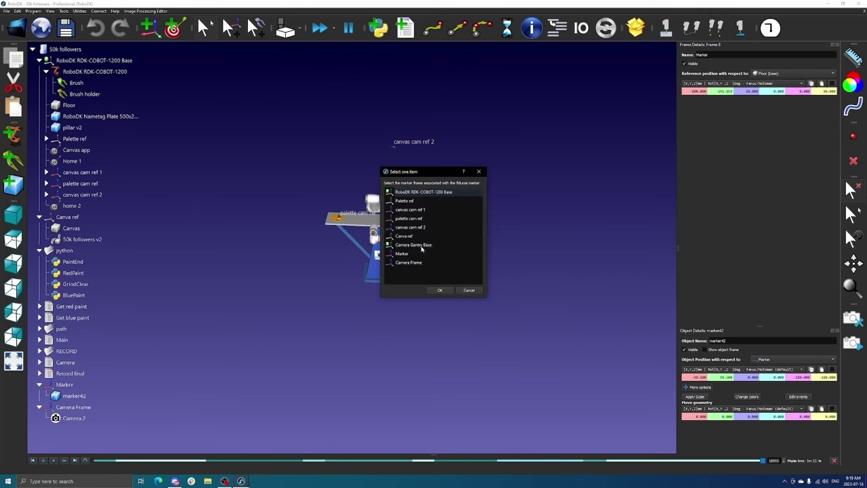
click(405, 256)
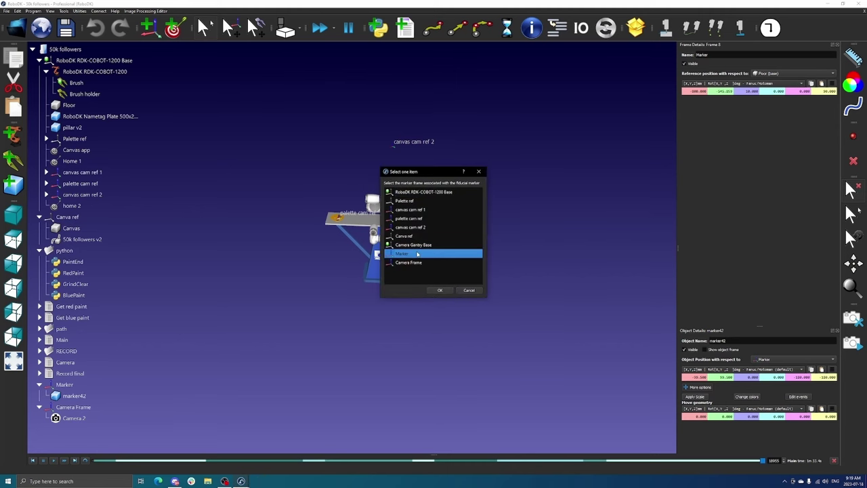
click(441, 291)
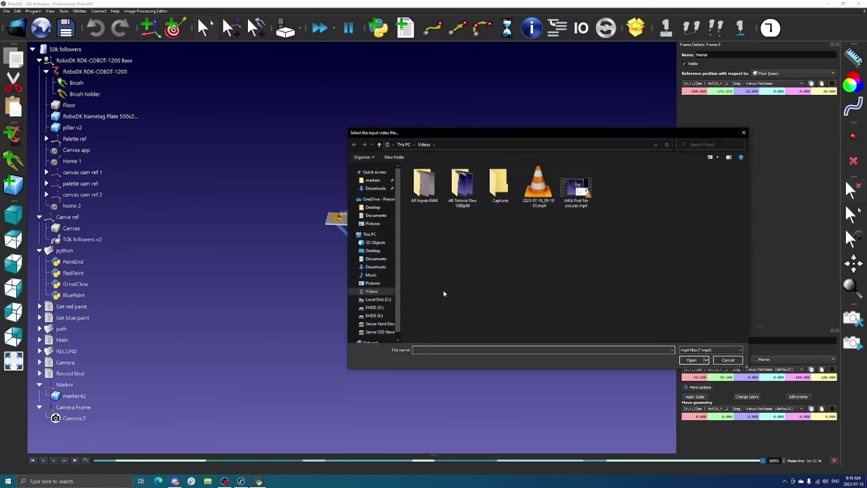
- Load 1080x1920_Baseball_Aruco.mp4 from the AR Inputs RAW folder as the input video
double_click(424, 185)
click(428, 187)
click(691, 359)
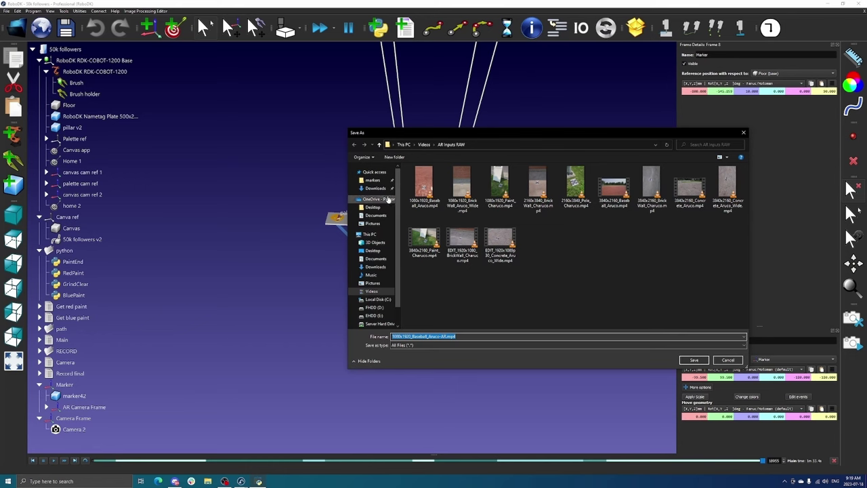
- Save the augmented reality output to the Downloads folder as TestOUTAR.mp4, replacing the existing file
click(372, 188)
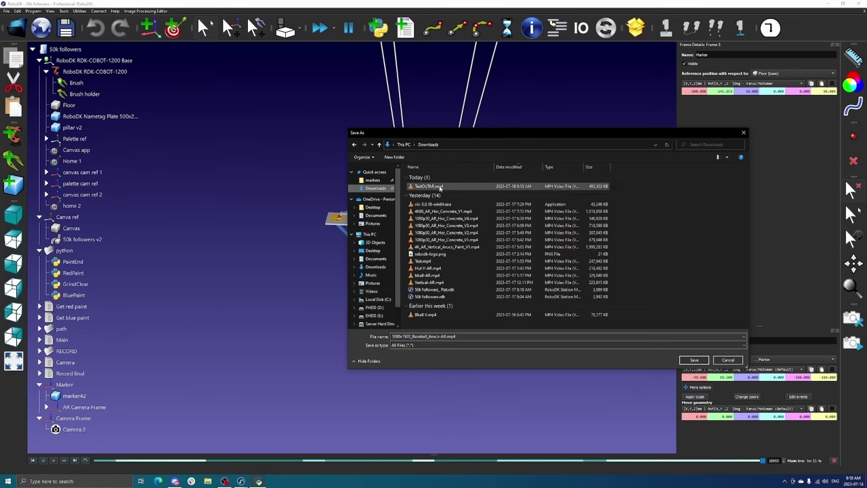
click(434, 186)
click(702, 363)
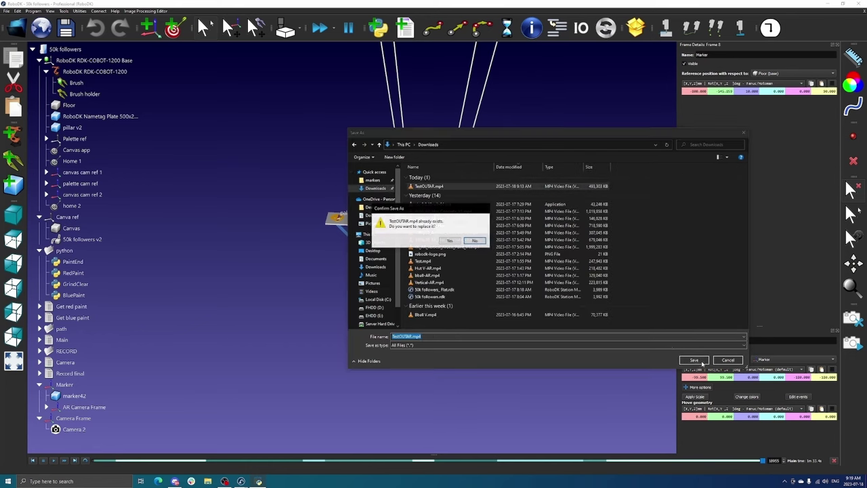
click(451, 242)
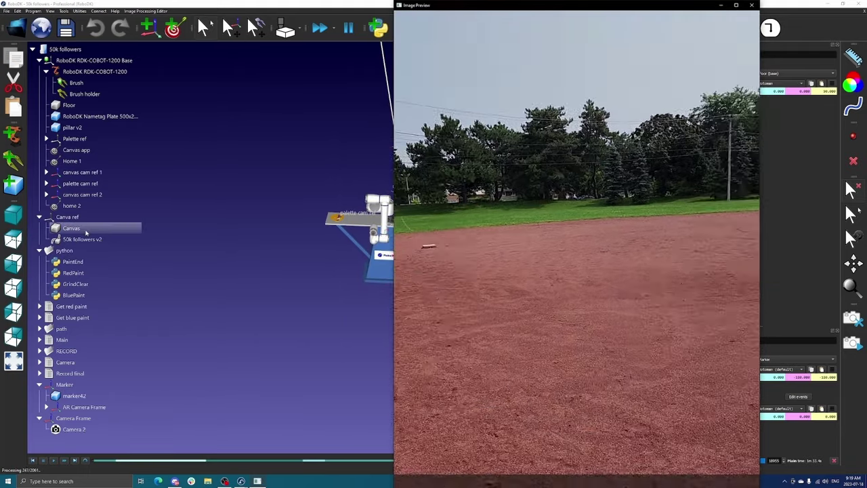
- Hide marker42 and make the Canvas visible again while the video is being processed
right_click(88, 395)
click(112, 223)
- Run the Main painting program during the video processing and bring the Image Preview window back into view
click(258, 481)
click(122, 340)
click(257, 481)
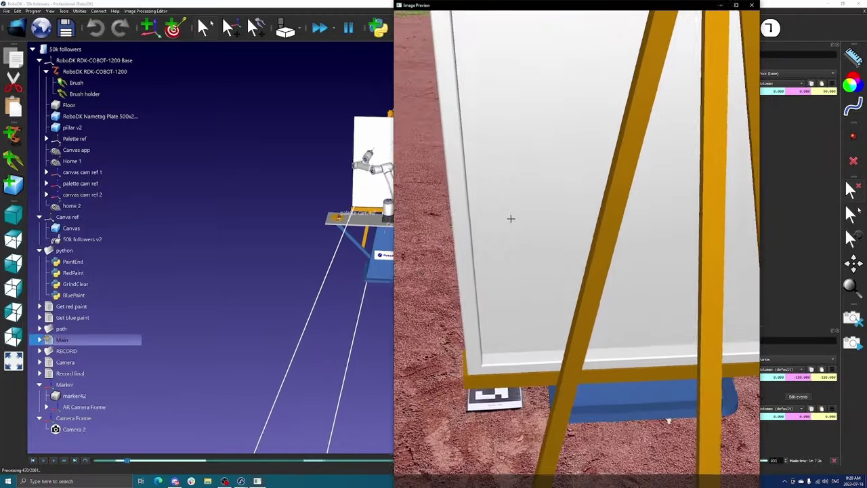